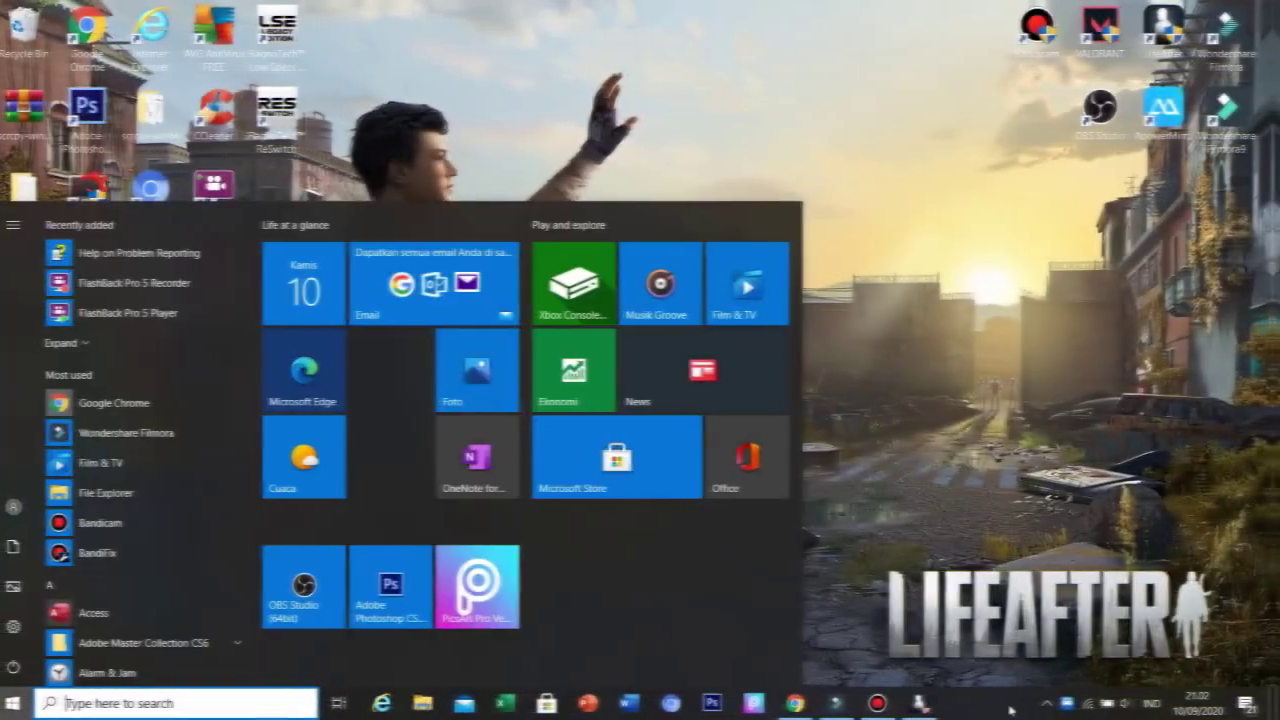
# - Open Task Manager from the taskbar while the LifeAfter game keeps running
pyautogui.rightClick(1018, 708)
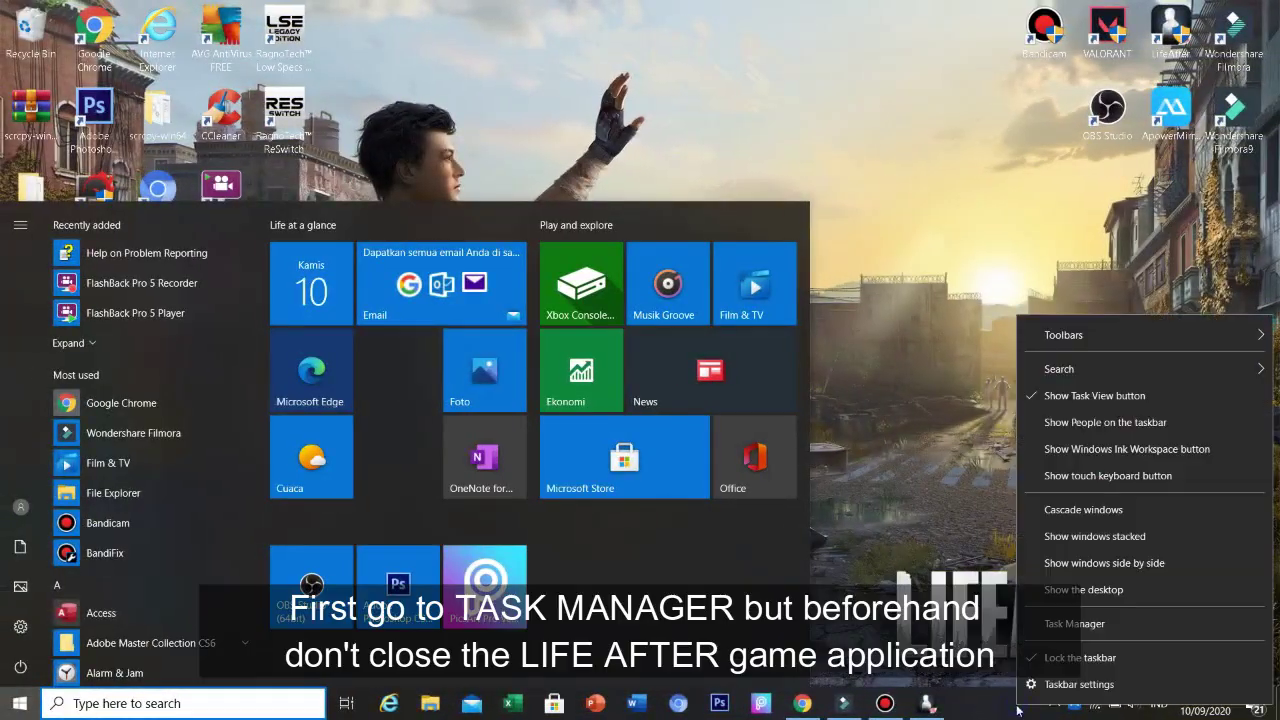
pyautogui.click(935, 510)
pyautogui.rightClick(997, 713)
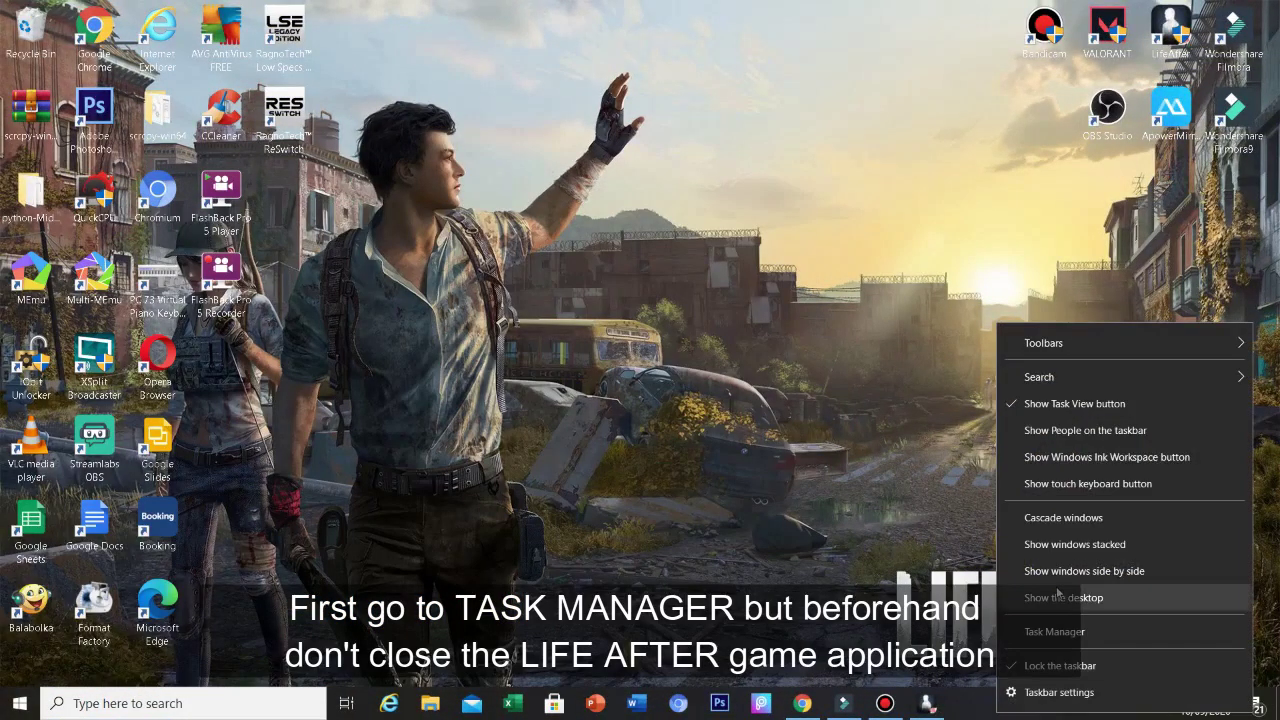
pyautogui.click(1040, 632)
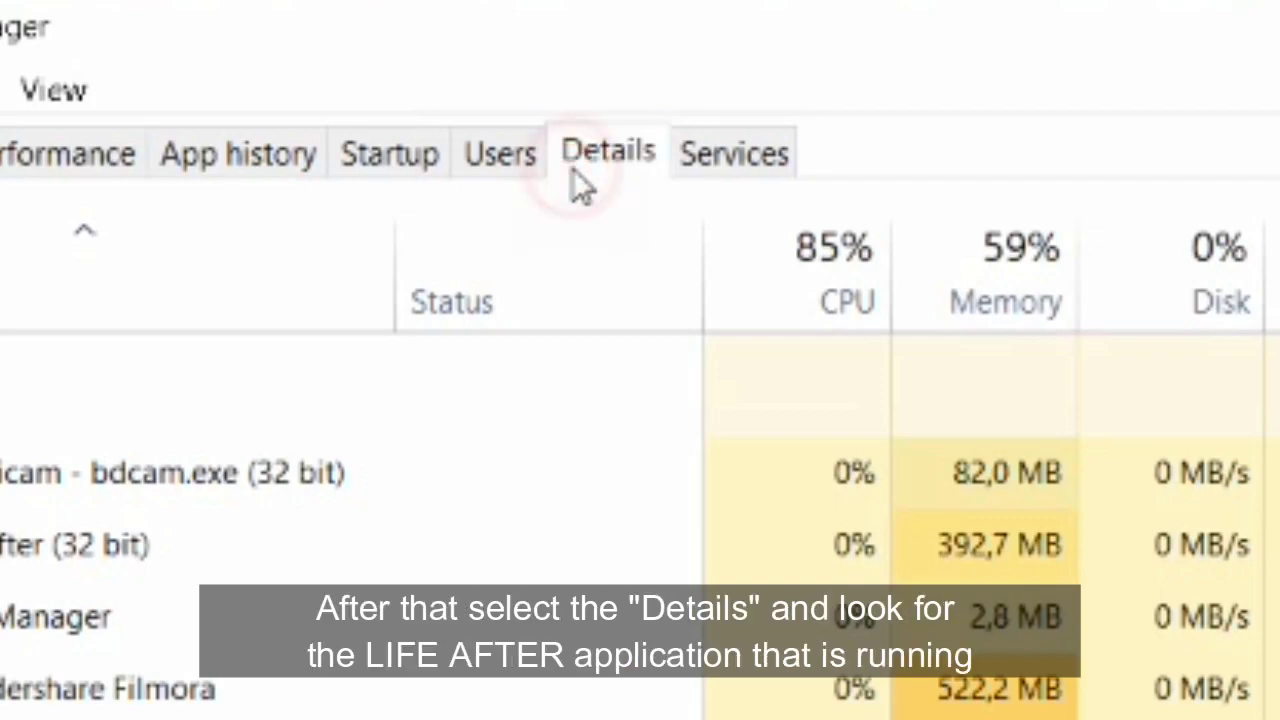
# - Show the detailed process list and select the lifeafter_bw.exe process
pyautogui.click(630, 100)
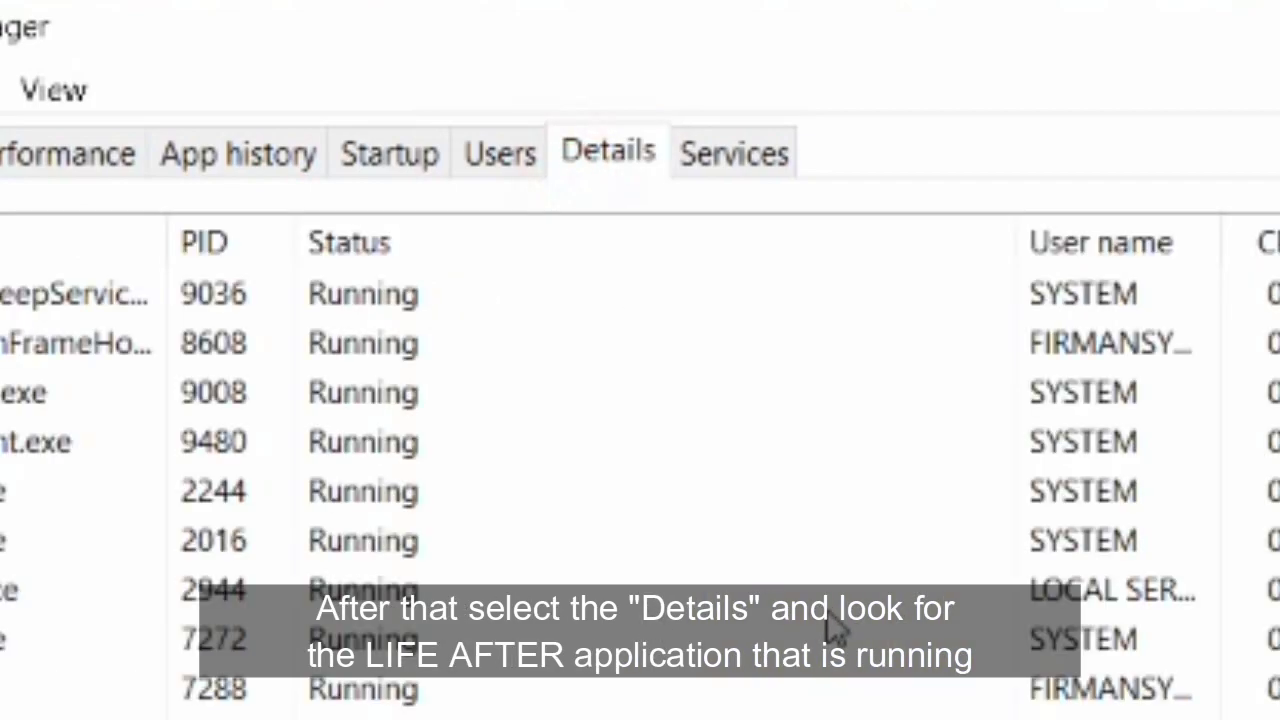
pyautogui.scroll(-3, 833, 600)
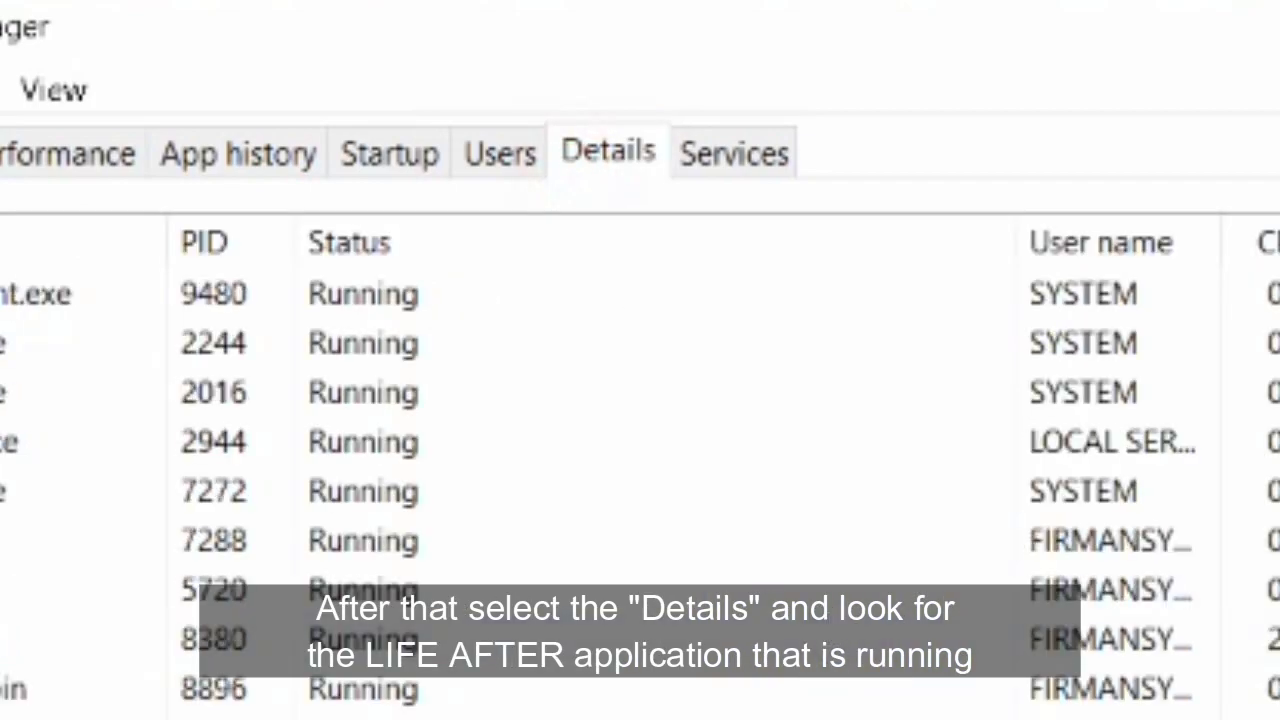
pyautogui.scroll(-1, 450, 330)
pyautogui.click(450, 332)
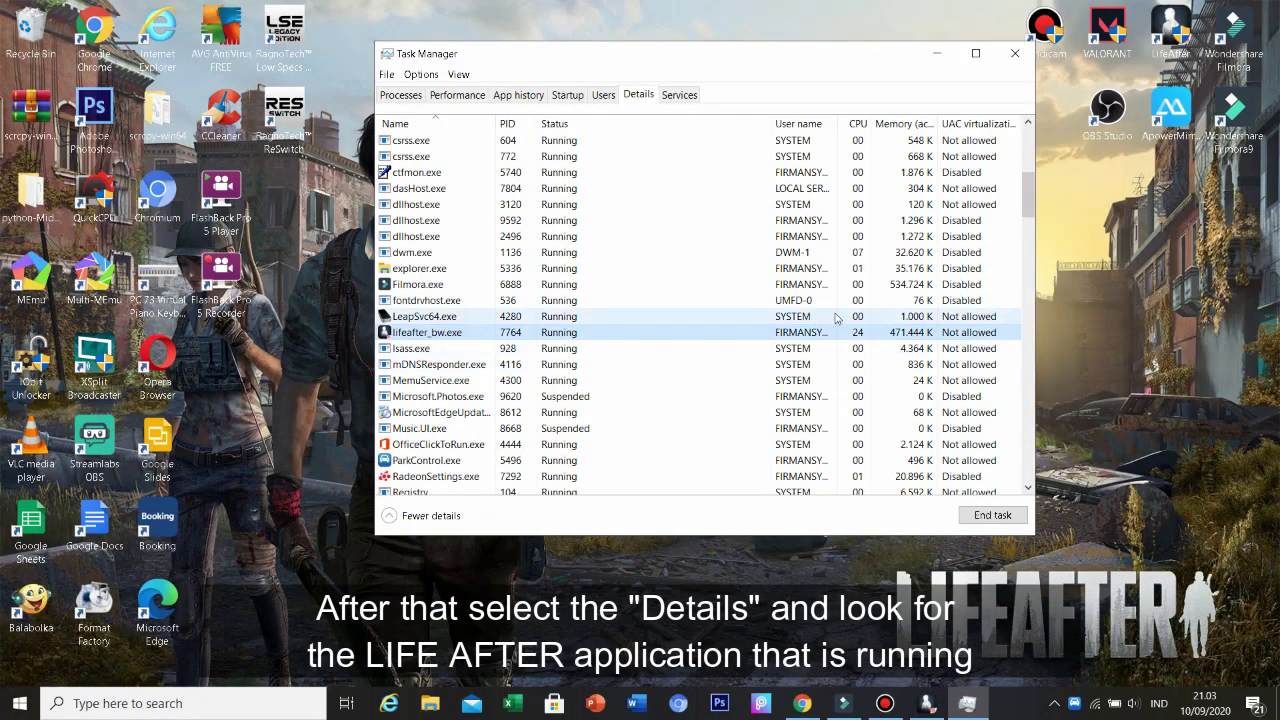
# - Set the priority of the lifeafter_bw.exe process to Normal and confirm the change
pyautogui.rightClick(866, 333)
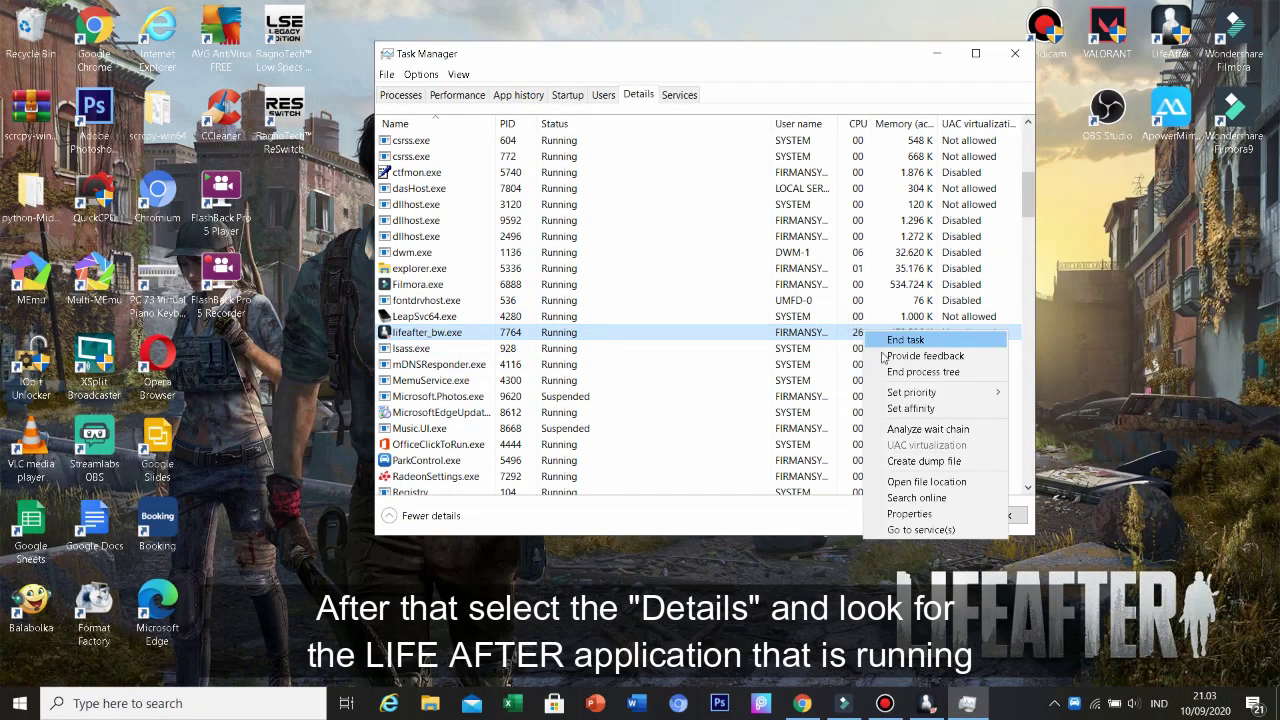
pyautogui.moveTo(998, 400)
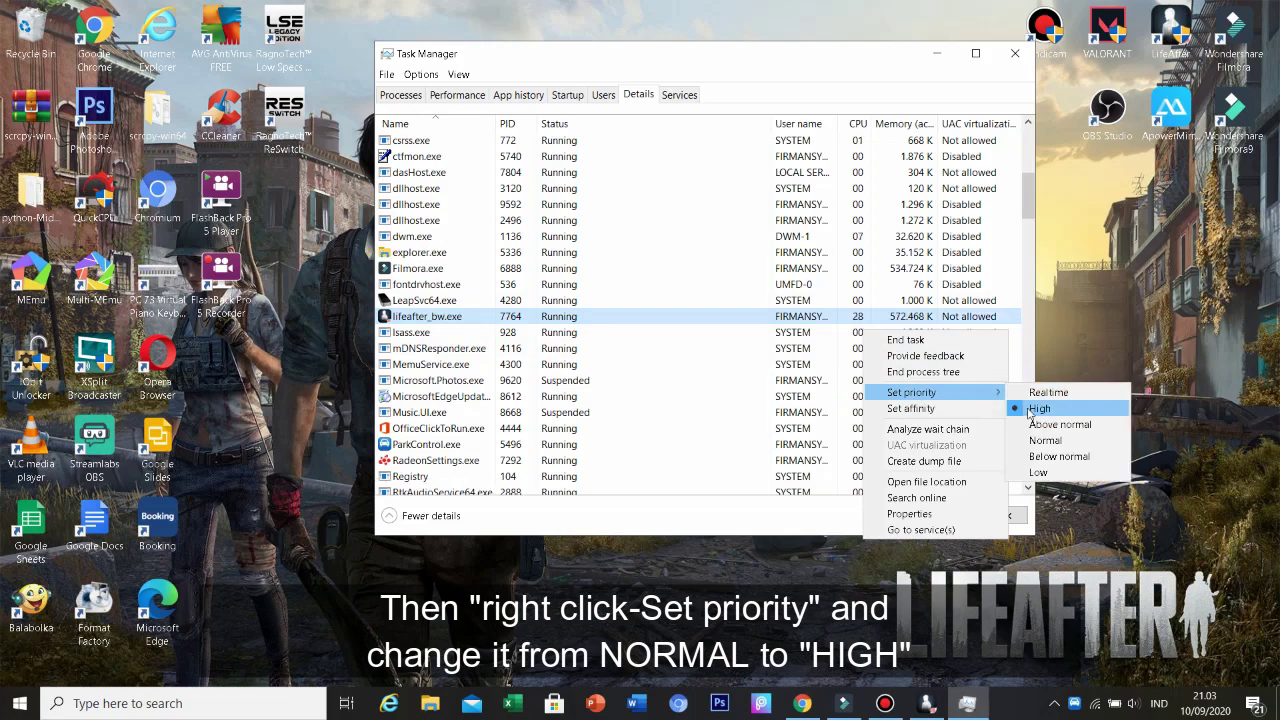
pyautogui.click(1036, 440)
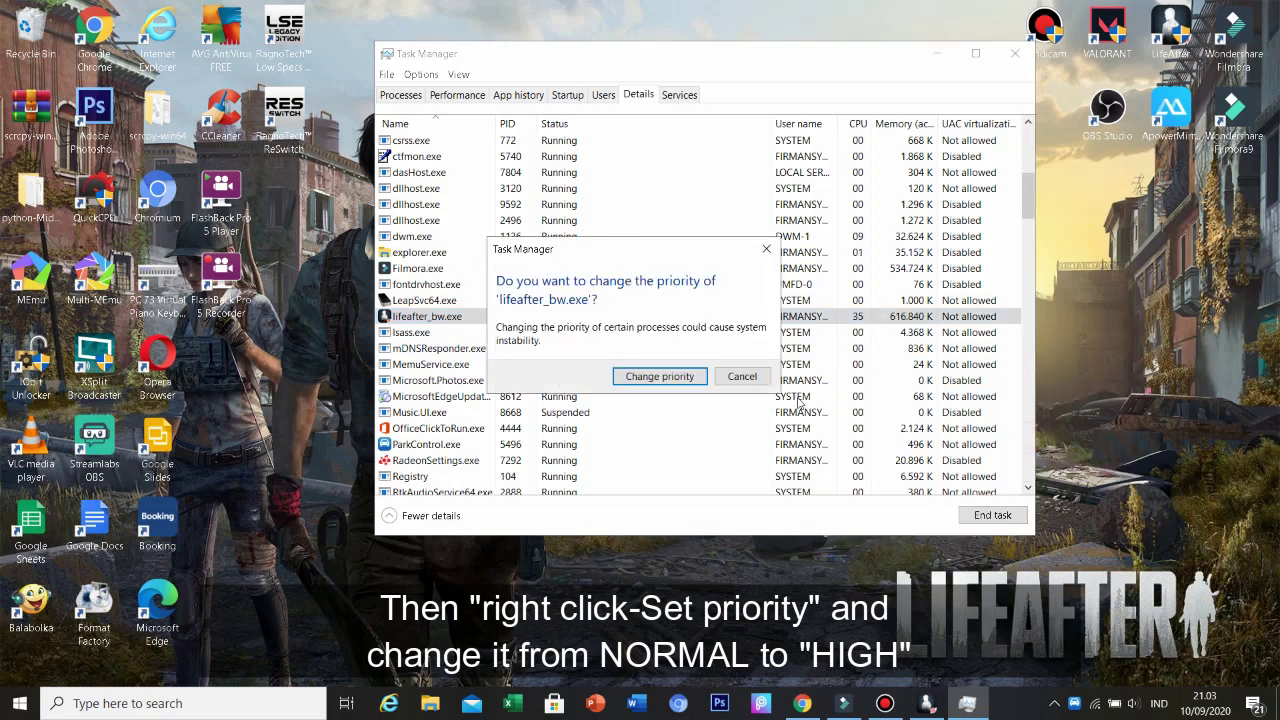
pyautogui.click(684, 382)
# - Set the priority of the lifeafter_bw.exe process to High and confirm the change
pyautogui.rightClick(874, 316)
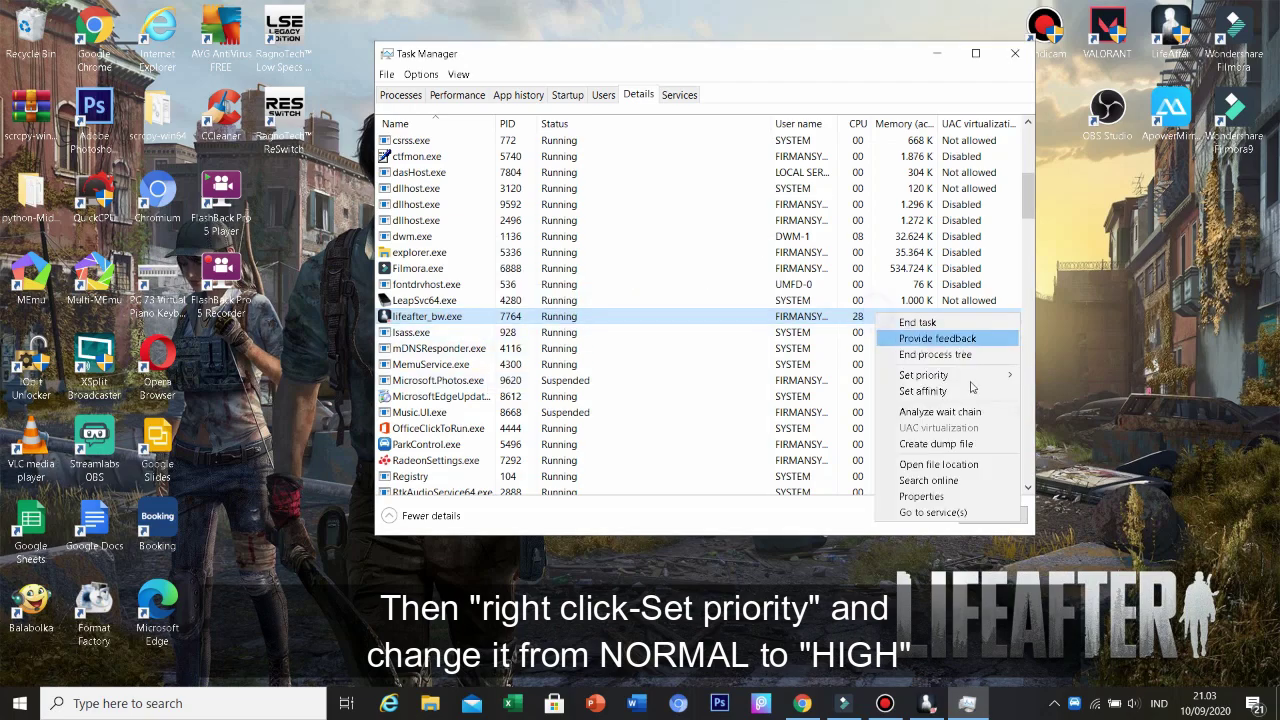
pyautogui.click(985, 375)
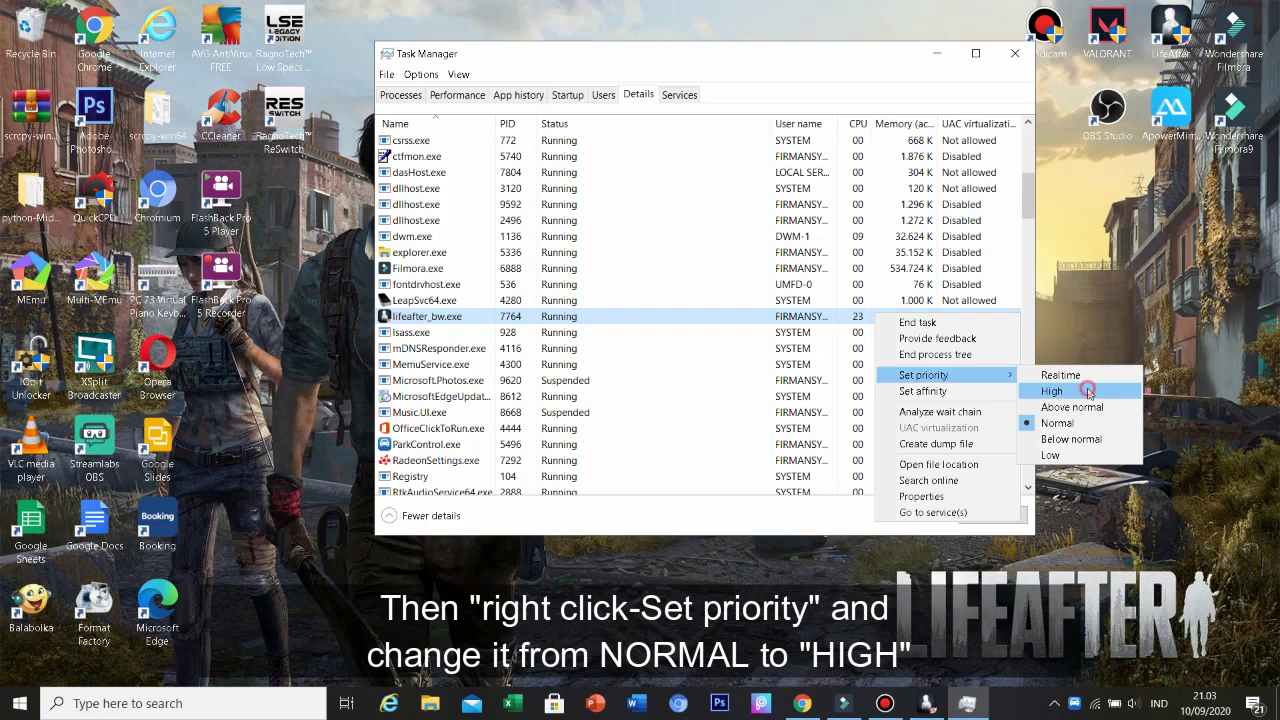
pyautogui.click(1055, 392)
pyautogui.click(660, 377)
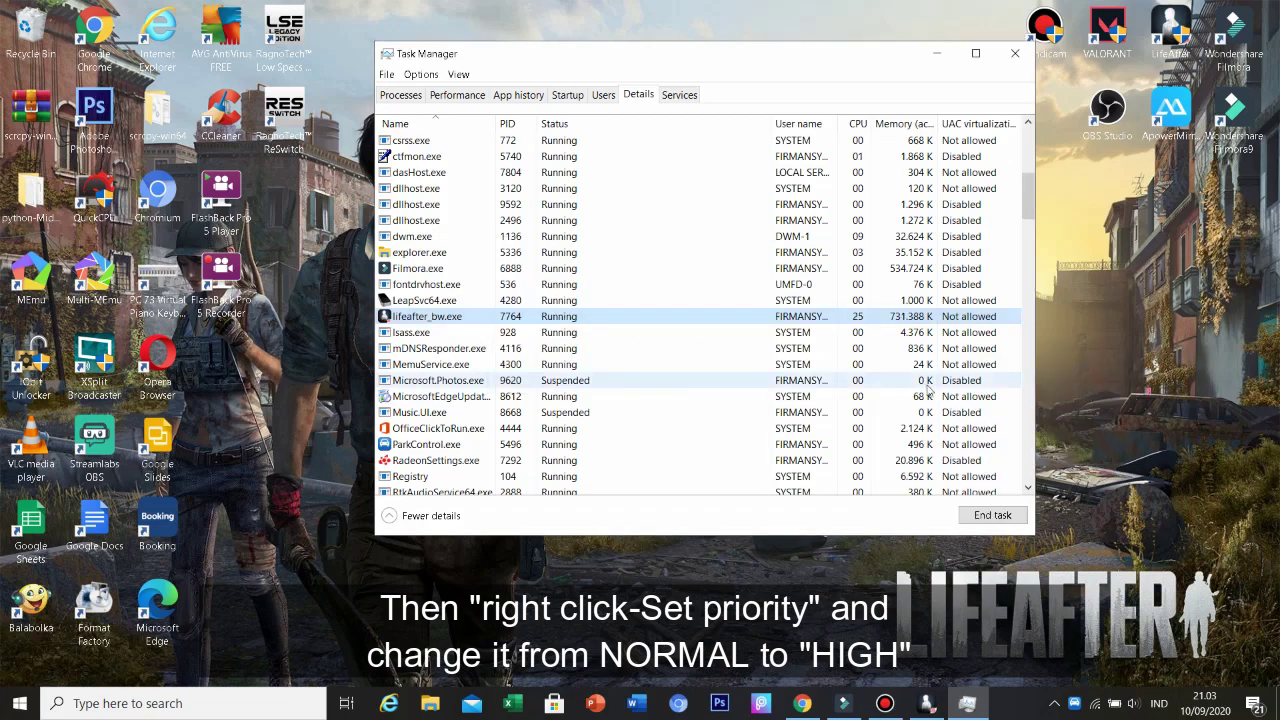
# - Open the processor affinity settings for lifeafter_bw.exe and exclude CPU 2 from the allowed processors
pyautogui.rightClick(903, 316)
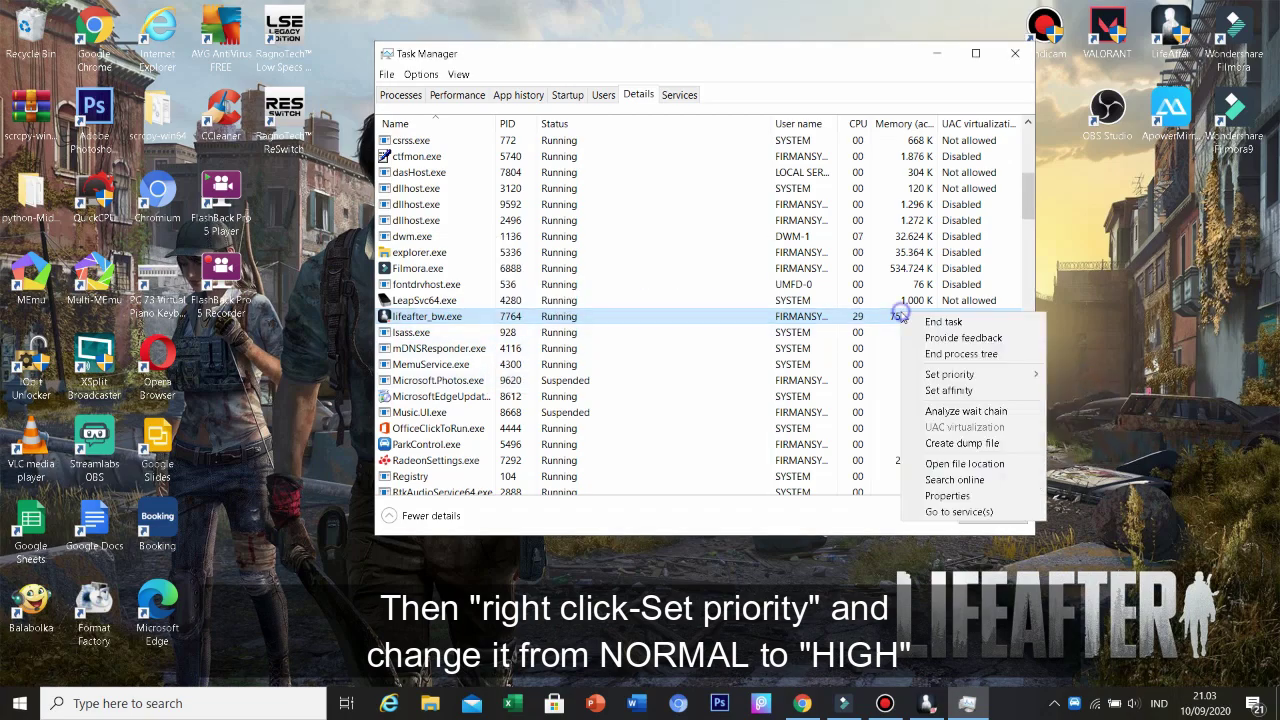
pyautogui.click(936, 392)
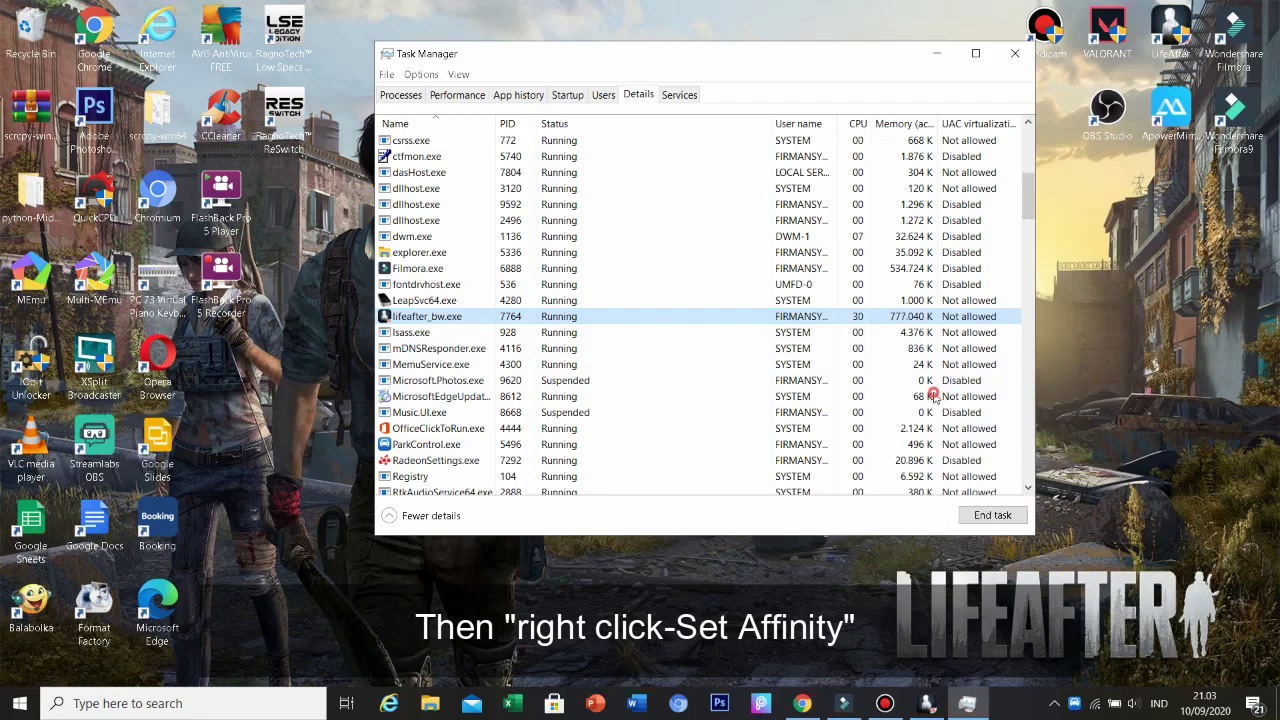
pyautogui.click(398, 193)
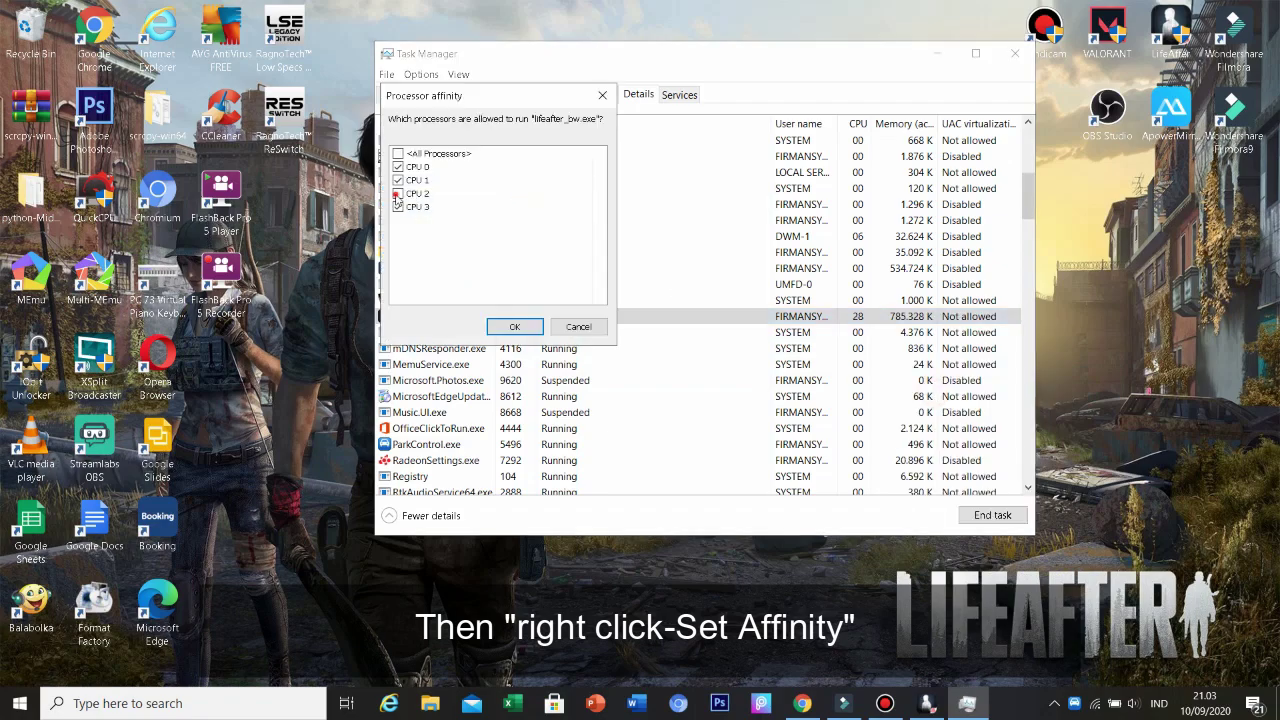
pyautogui.click(440, 153)
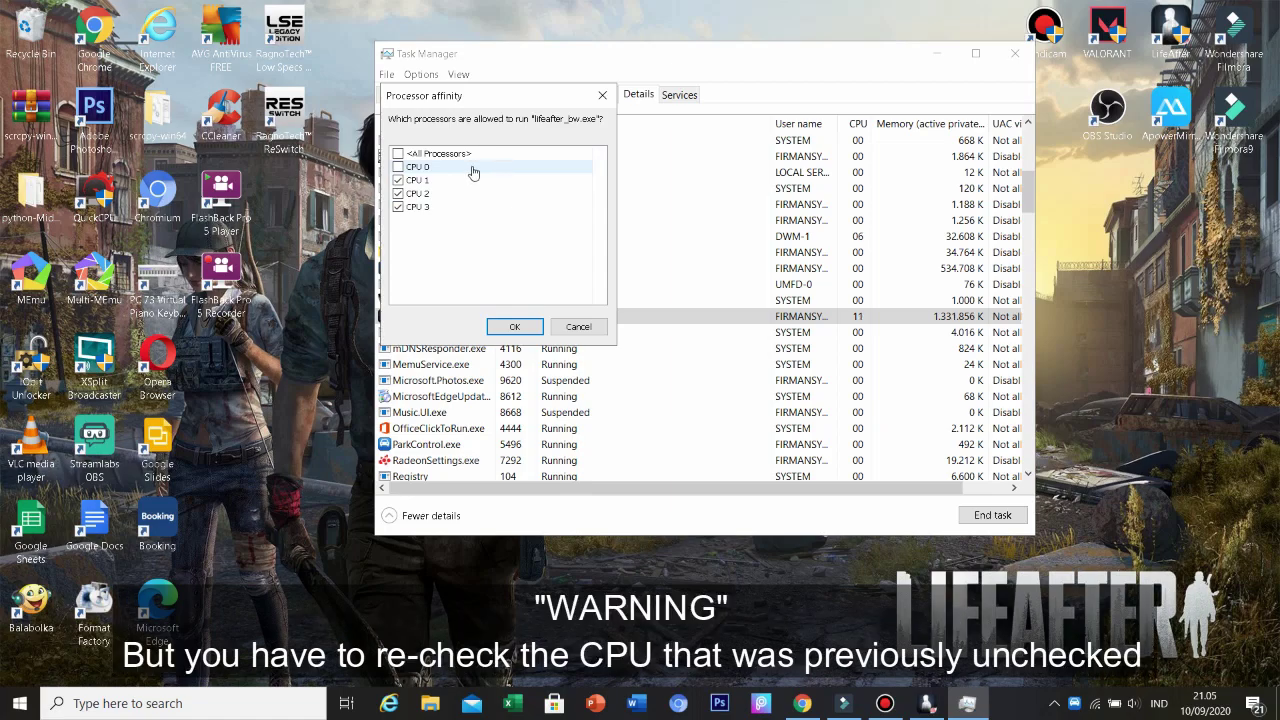
# - Try alternating the single excluded processor between CPU 0 and CPU 2, ending with only CPU 2 excluded
pyautogui.click(400, 167)
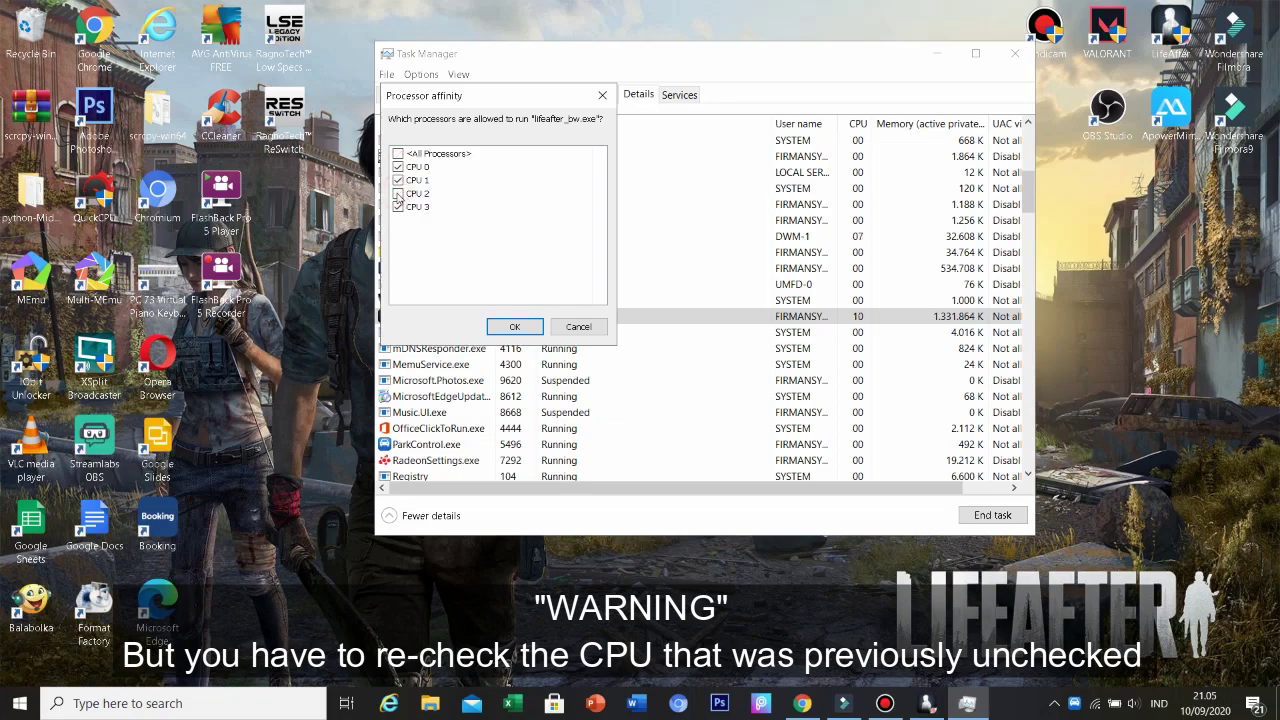
pyautogui.click(398, 194)
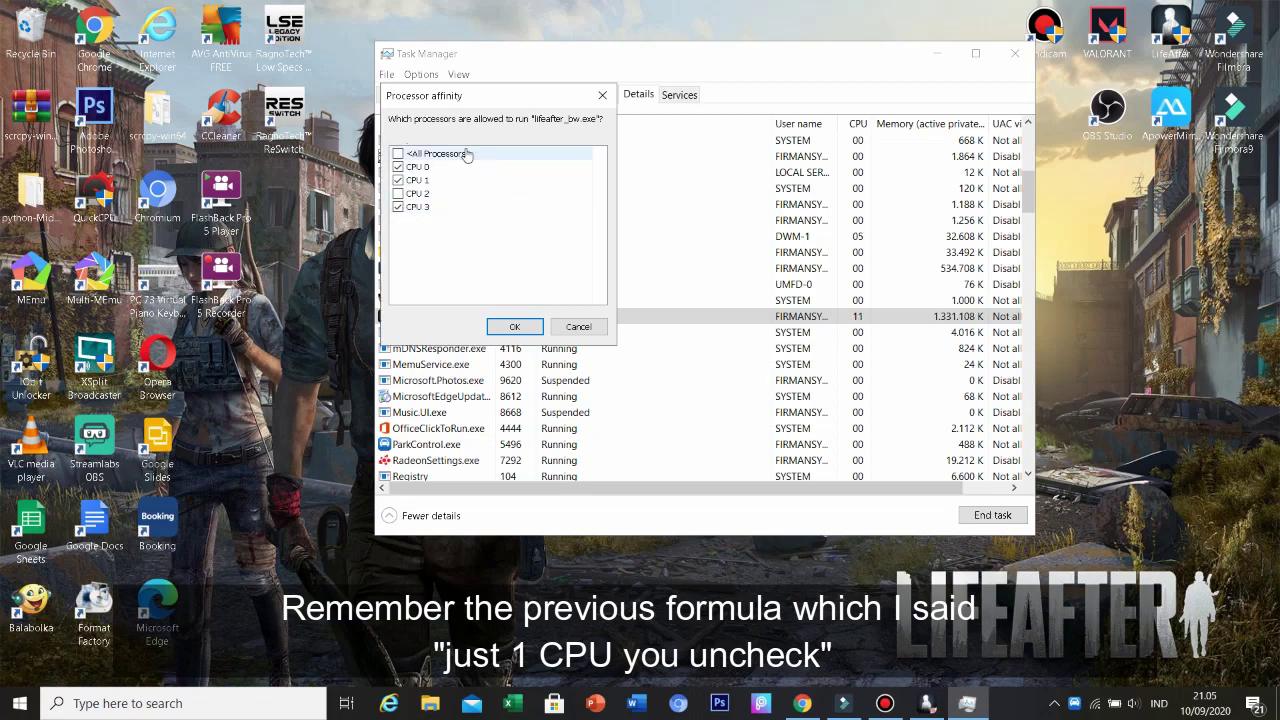
pyautogui.click(398, 167)
pyautogui.click(398, 194)
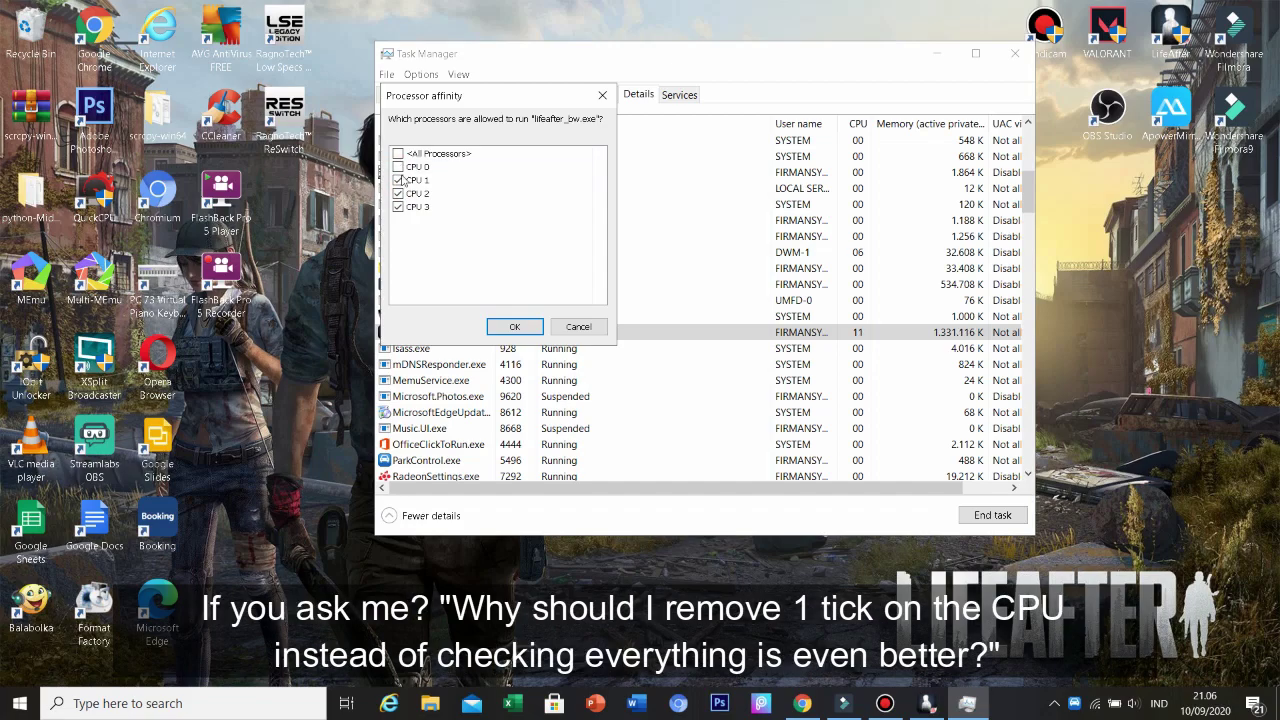
pyautogui.click(398, 167)
pyautogui.click(398, 194)
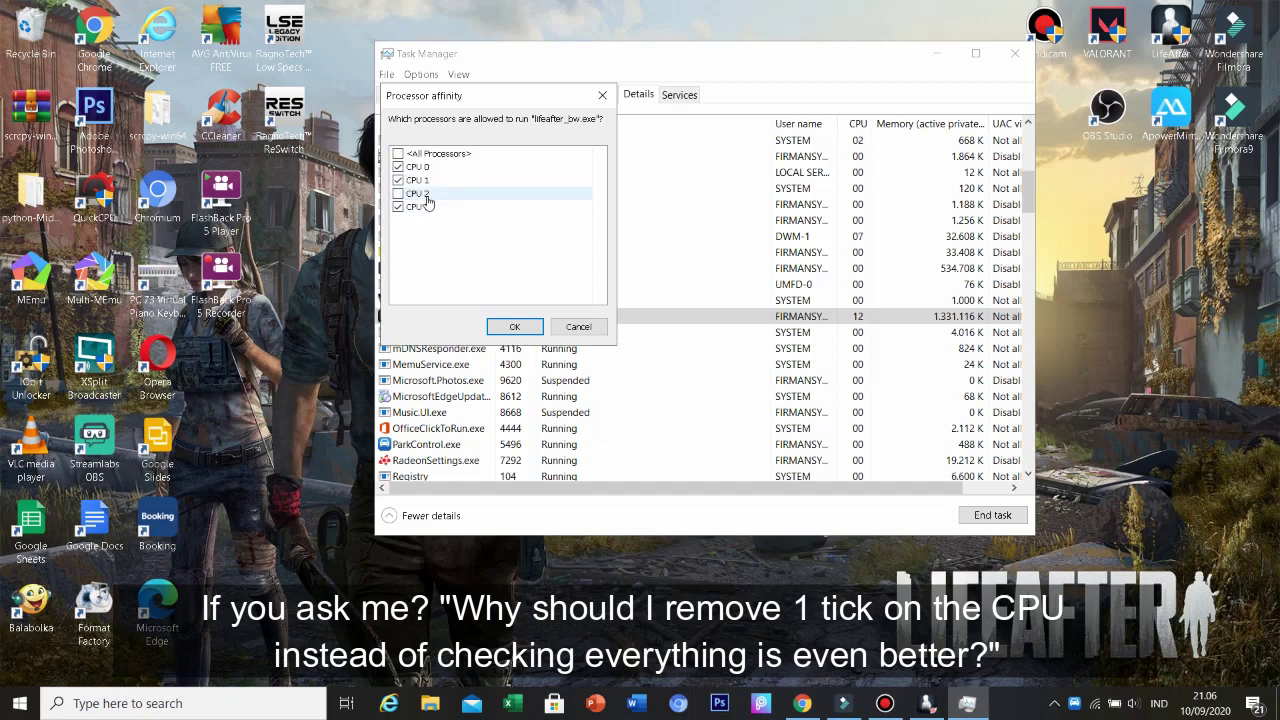
# - Allow lifeafter_bw.exe to run on CPU 1, CPU 2 and CPU 3 but not CPU 0, and apply the affinity
pyautogui.click(398, 194)
pyautogui.click(398, 167)
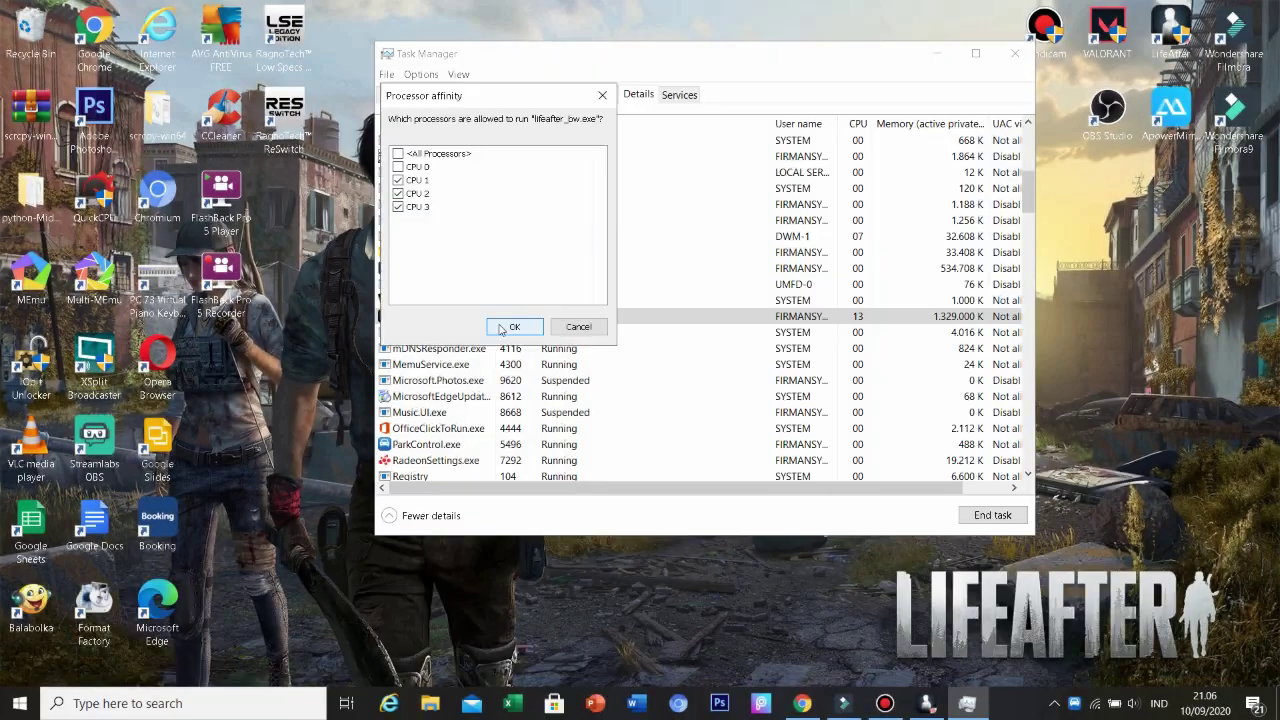
pyautogui.click(504, 328)
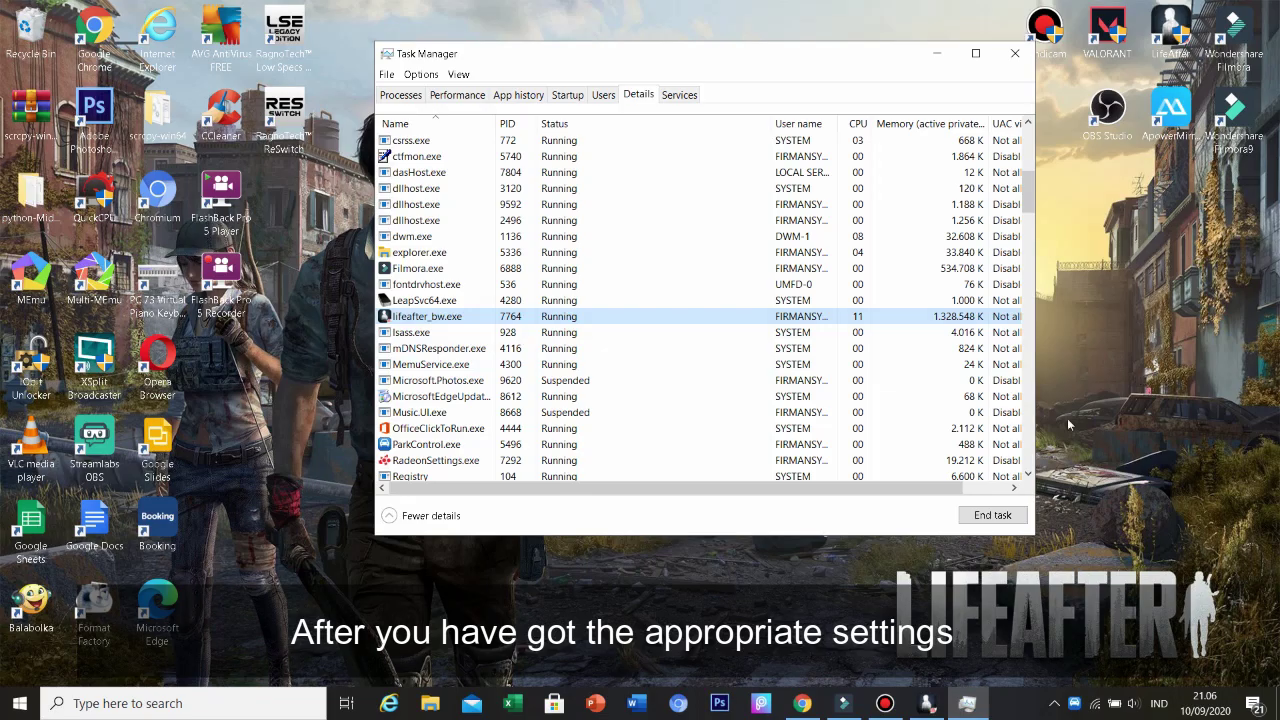
# - Open the Windows Power Options, briefly choose the Balanced plan and switch to the Ultimate Performance plan
pyautogui.rightClick(1120, 705)
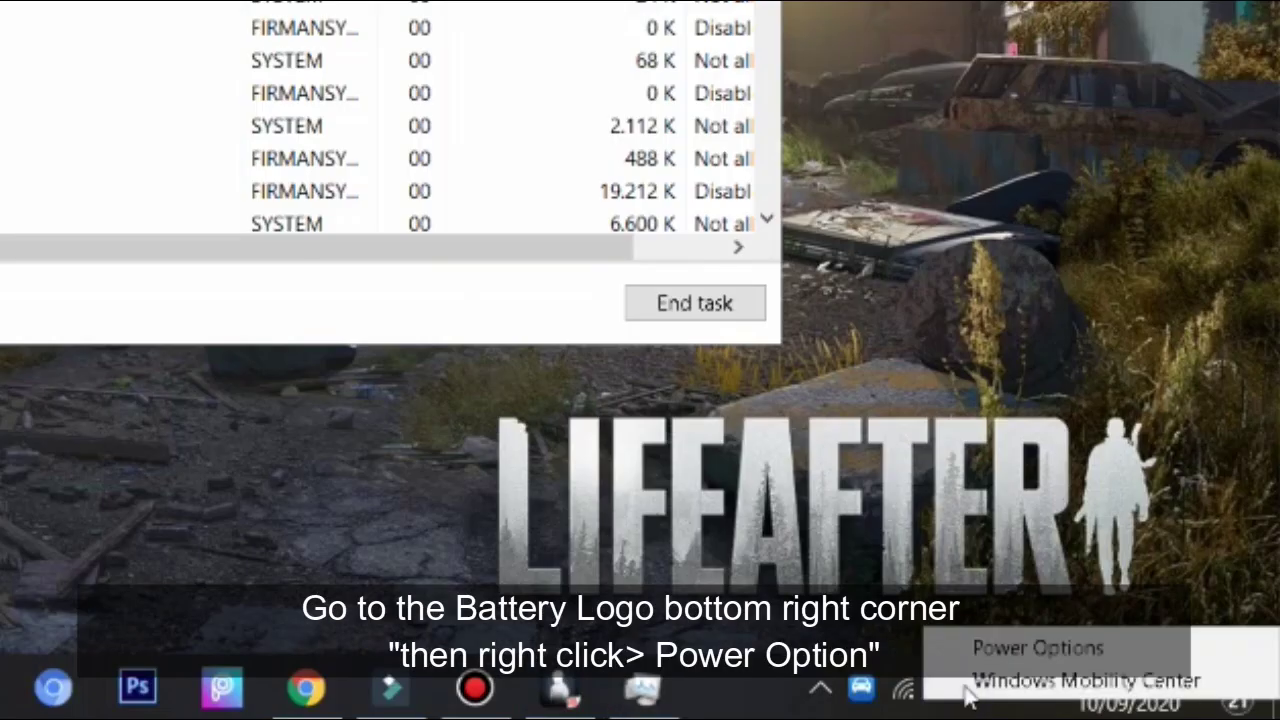
pyautogui.click(990, 642)
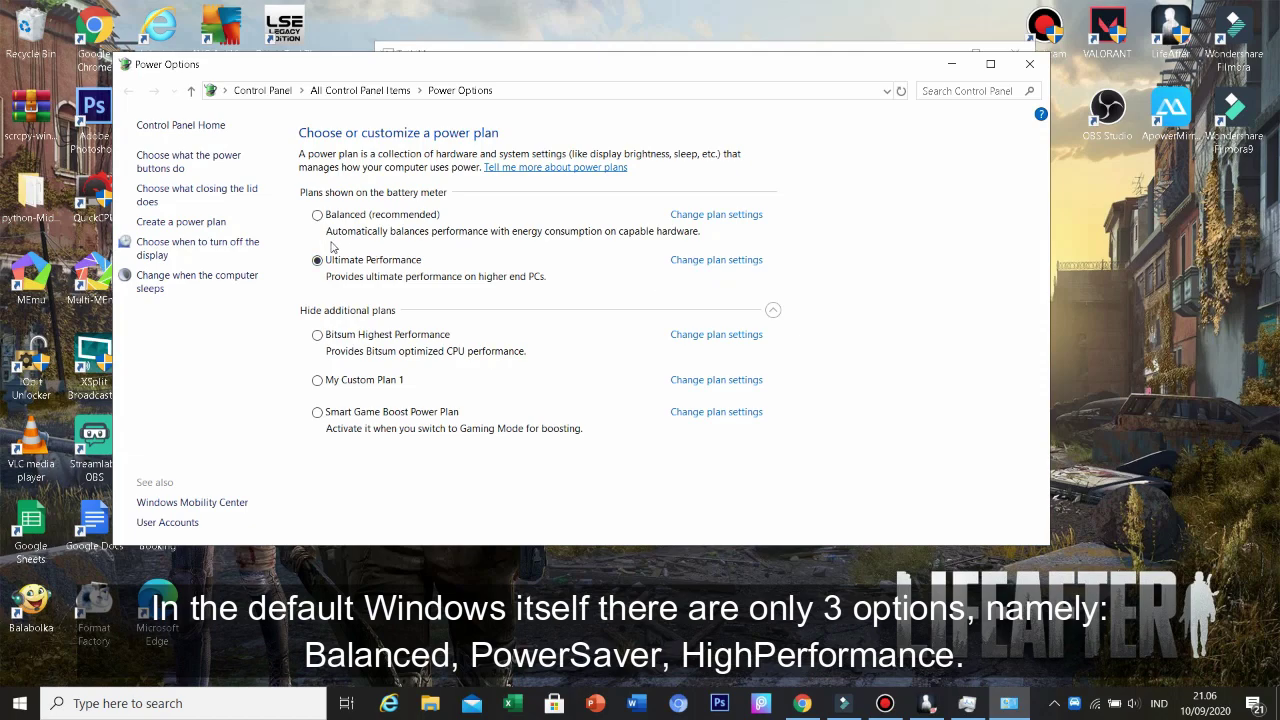
pyautogui.click(318, 214)
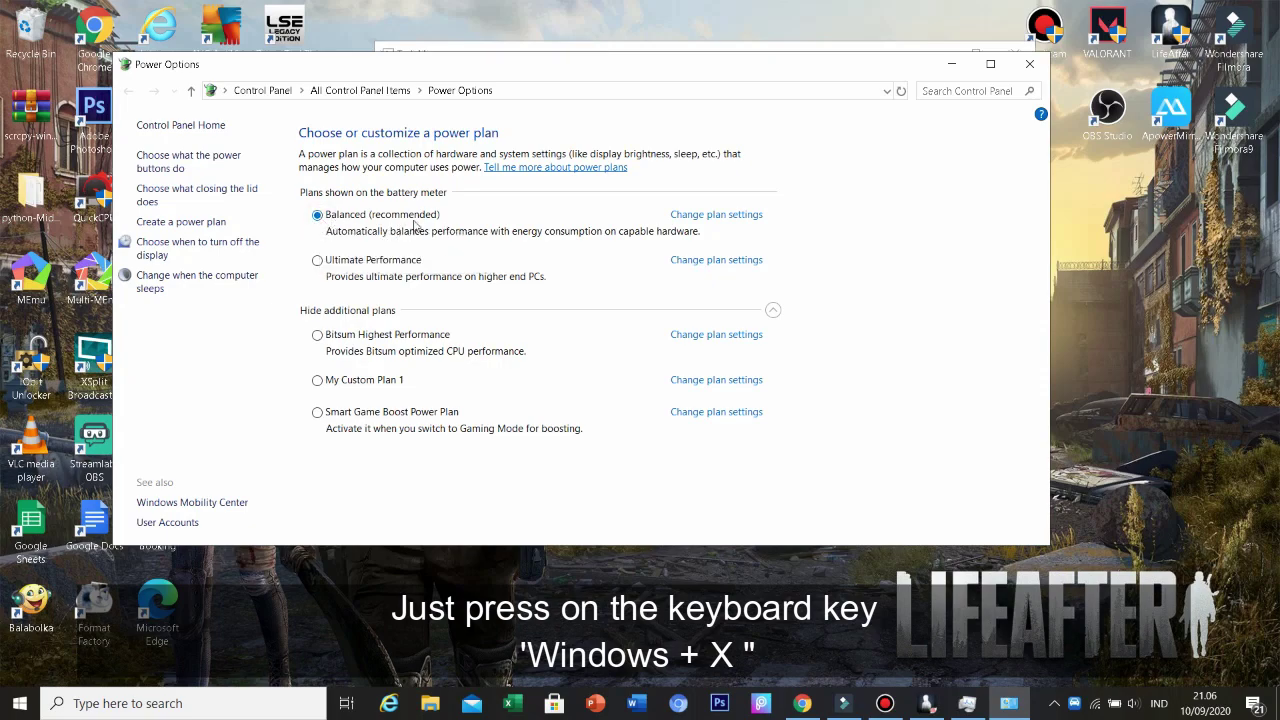
pyautogui.click(317, 260)
# - Run "powercfg -duplicatescheme e9a42b02-d5df-448d-aa00-03f14749eb61" in Windows PowerShell to add the Ultimate Performance plan, and close PowerShell
pyautogui.press('super+x')
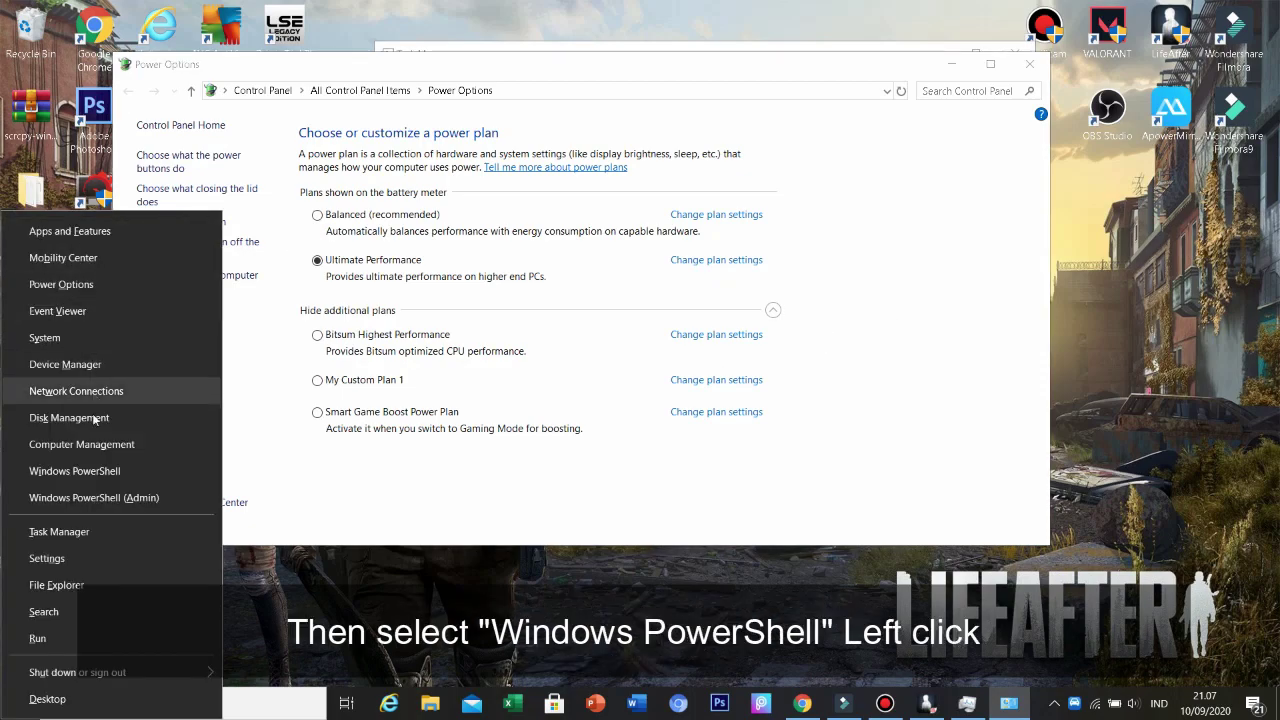
pyautogui.click(136, 470)
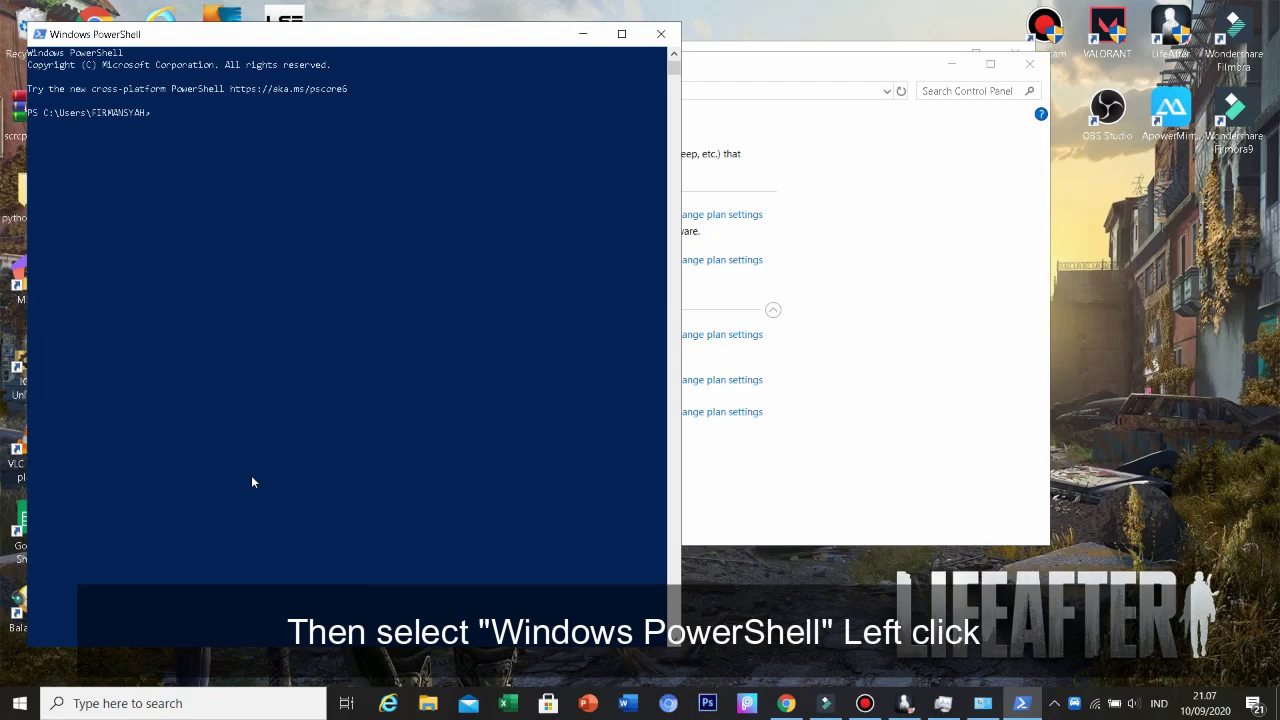
pyautogui.rightClick(154, 116)
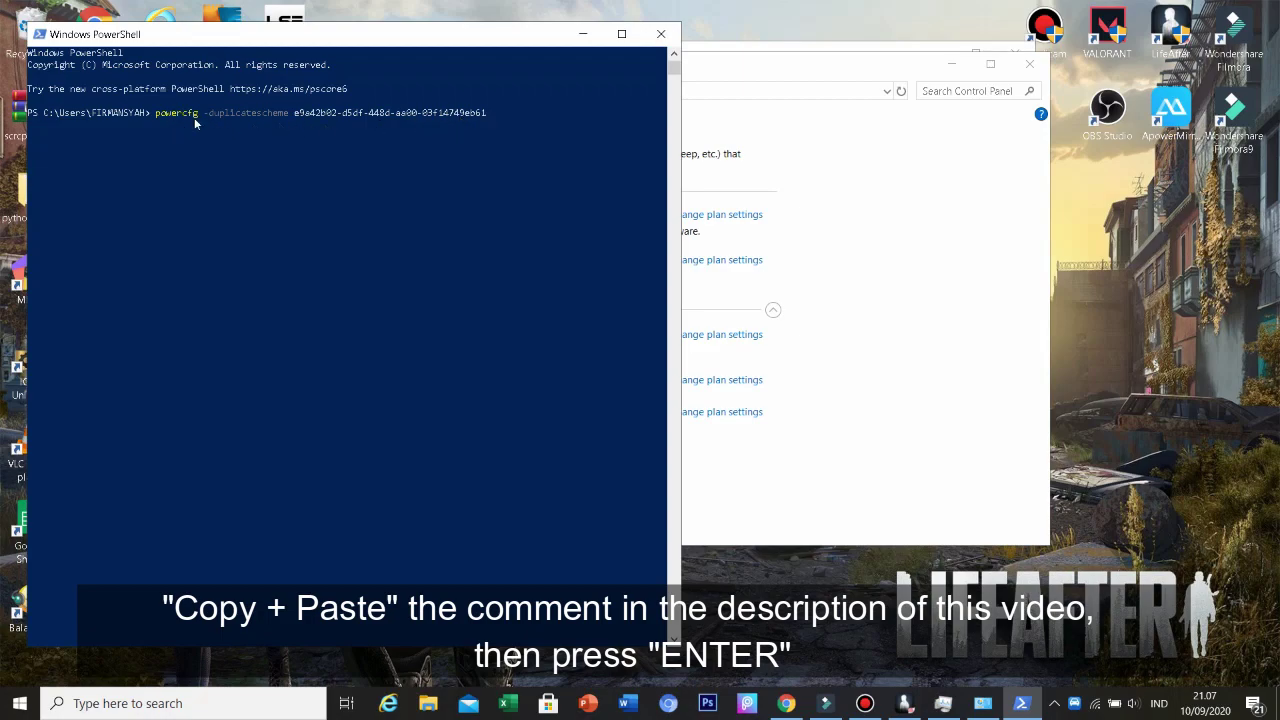
pyautogui.press('Return')
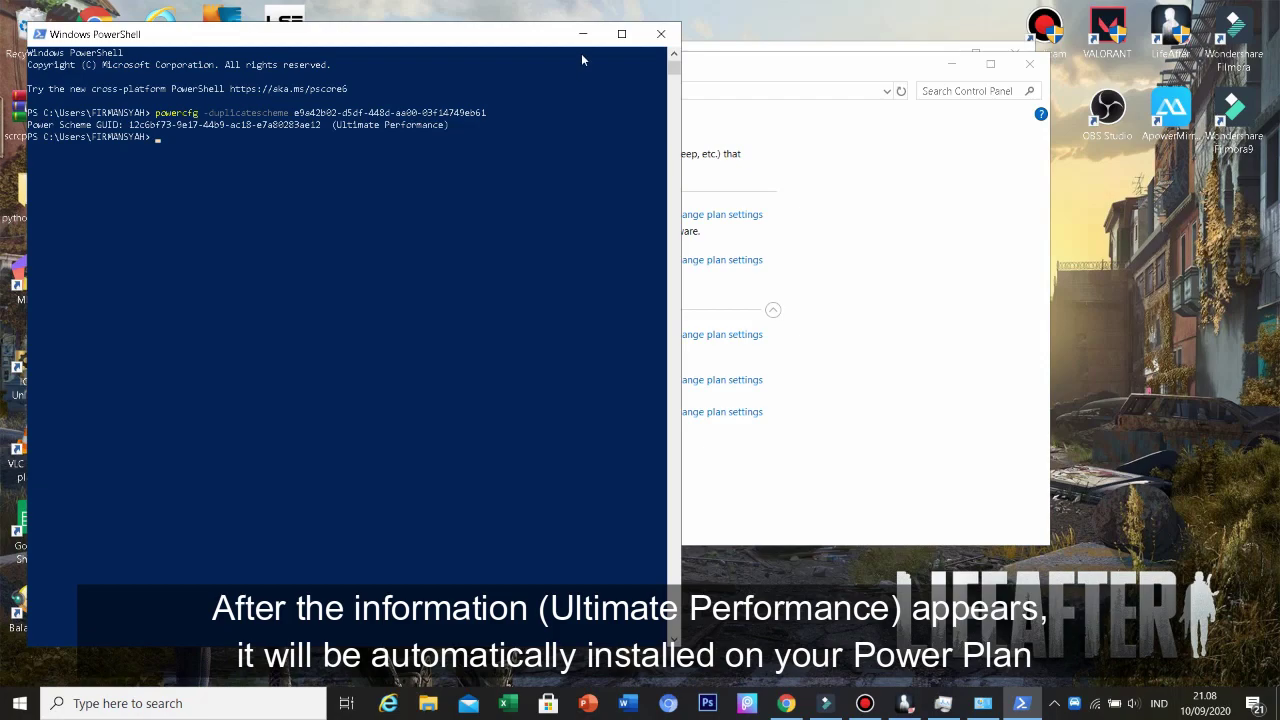
pyautogui.click(660, 34)
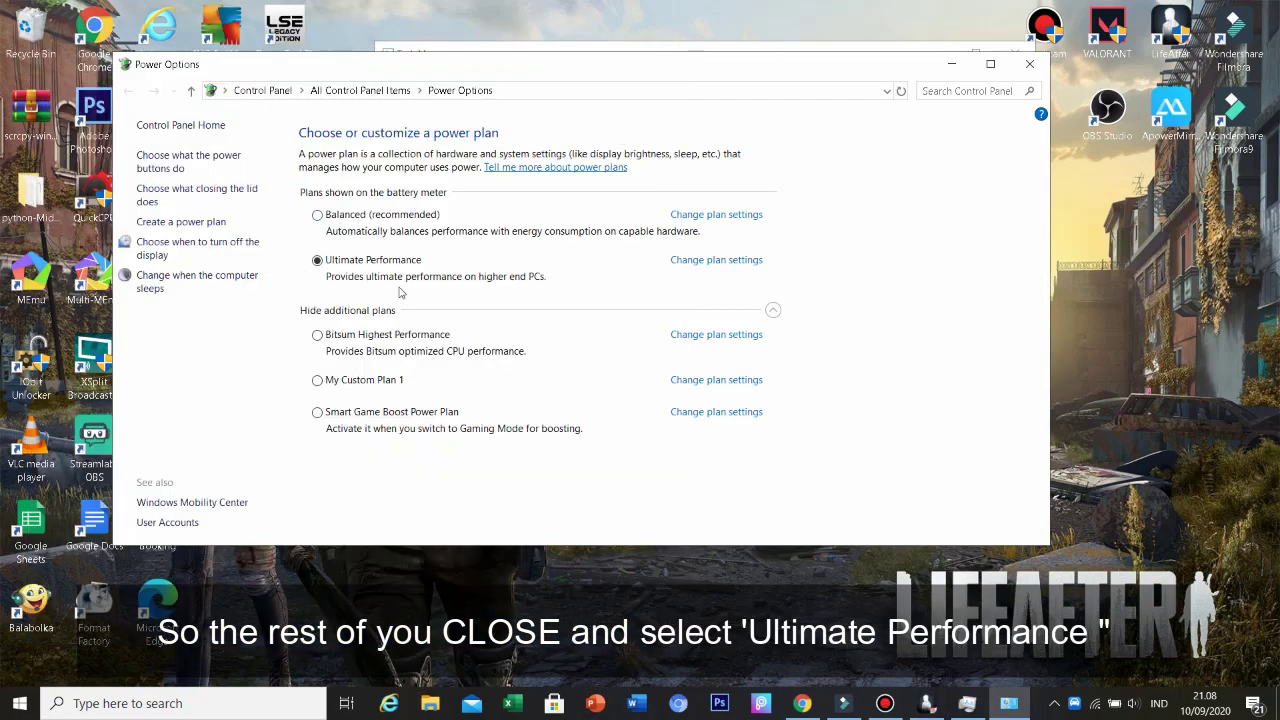
# - Open the advanced power settings of the Ultimate Performance plan and expand Maximum processor state under Processor power management
pyautogui.click(685, 260)
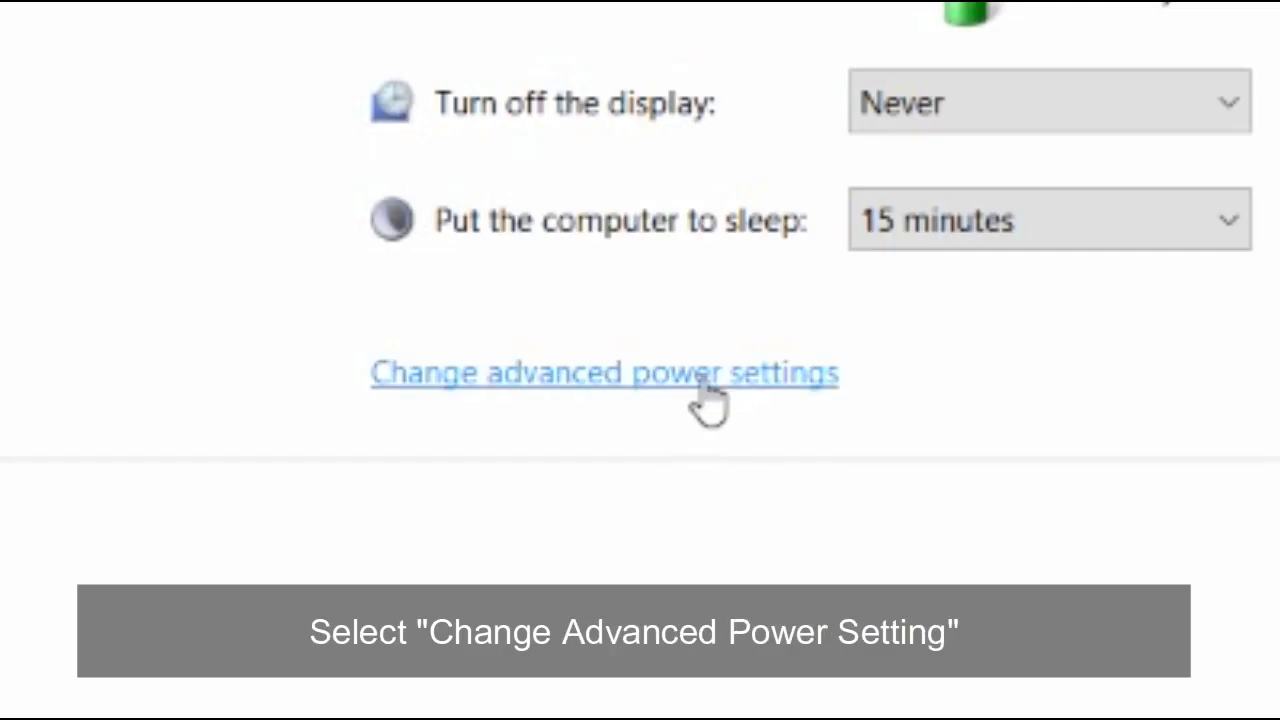
pyautogui.click(704, 384)
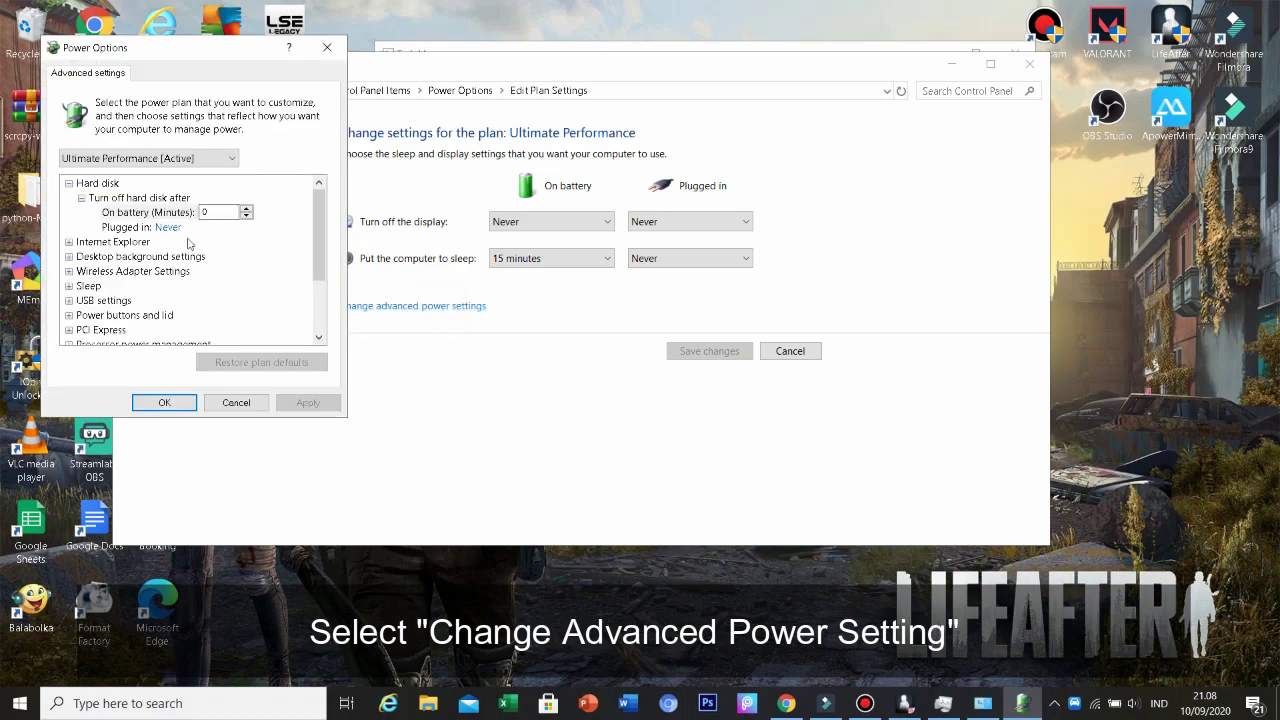
pyautogui.scroll(-2, 180, 240)
pyautogui.click(140, 256)
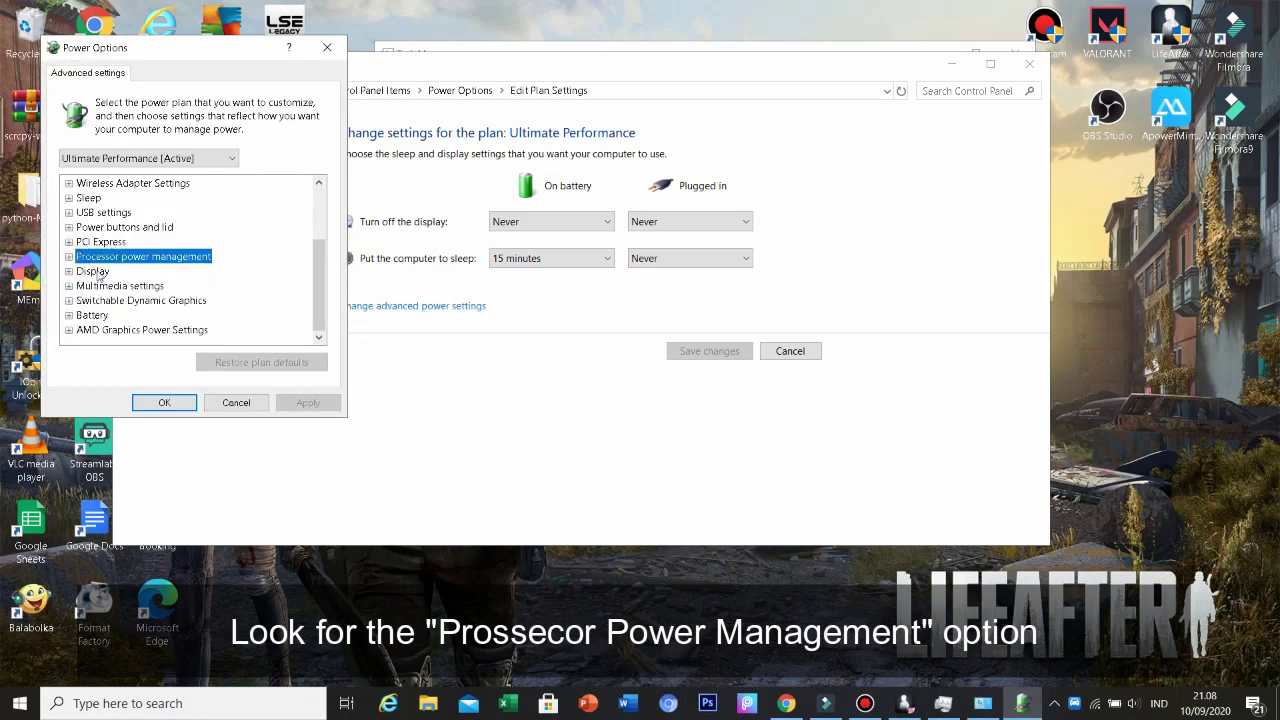
pyautogui.click(68, 257)
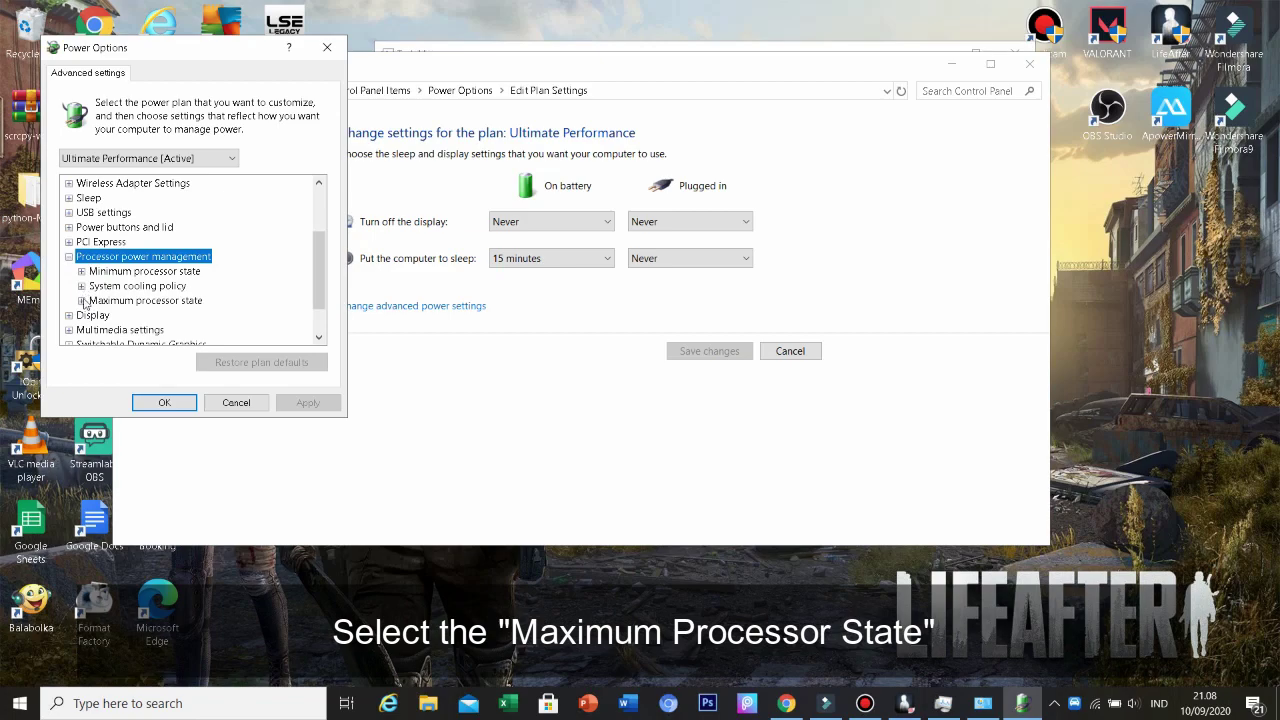
pyautogui.click(81, 300)
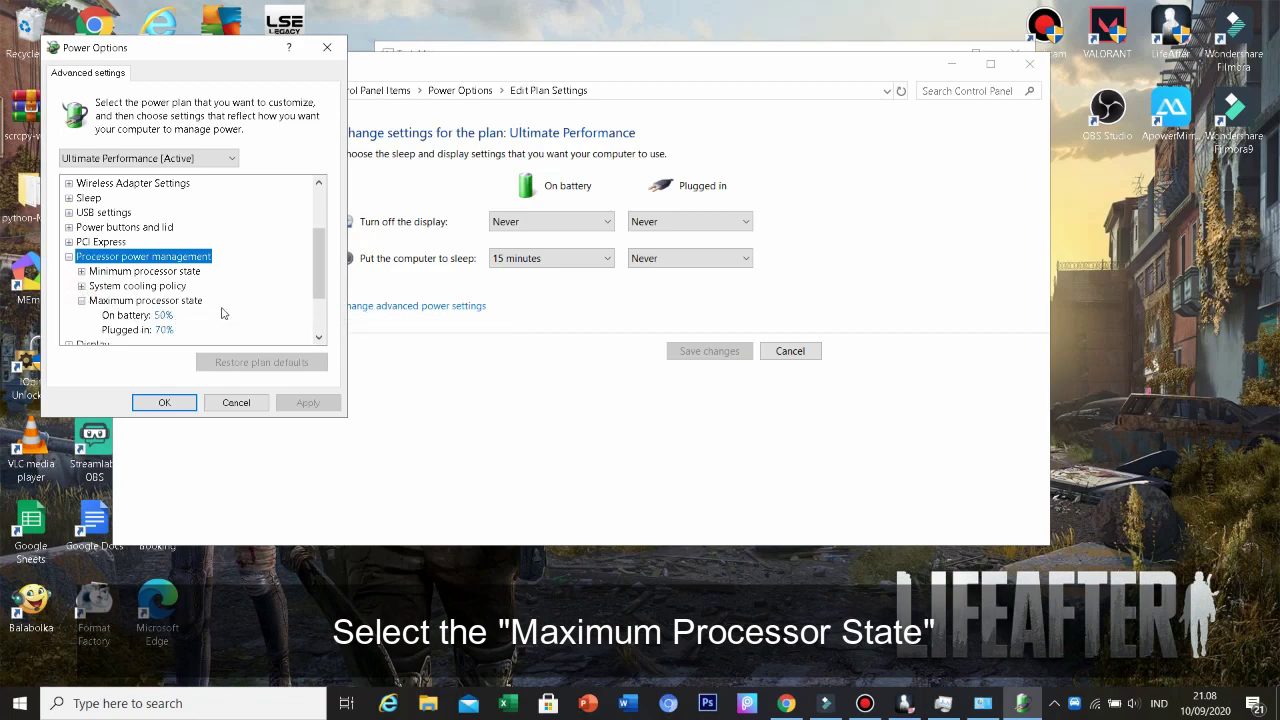
# - Set the on-battery maximum processor state of the Ultimate Performance plan to 50%
pyautogui.scroll(-2, 212, 291)
pyautogui.click(168, 244)
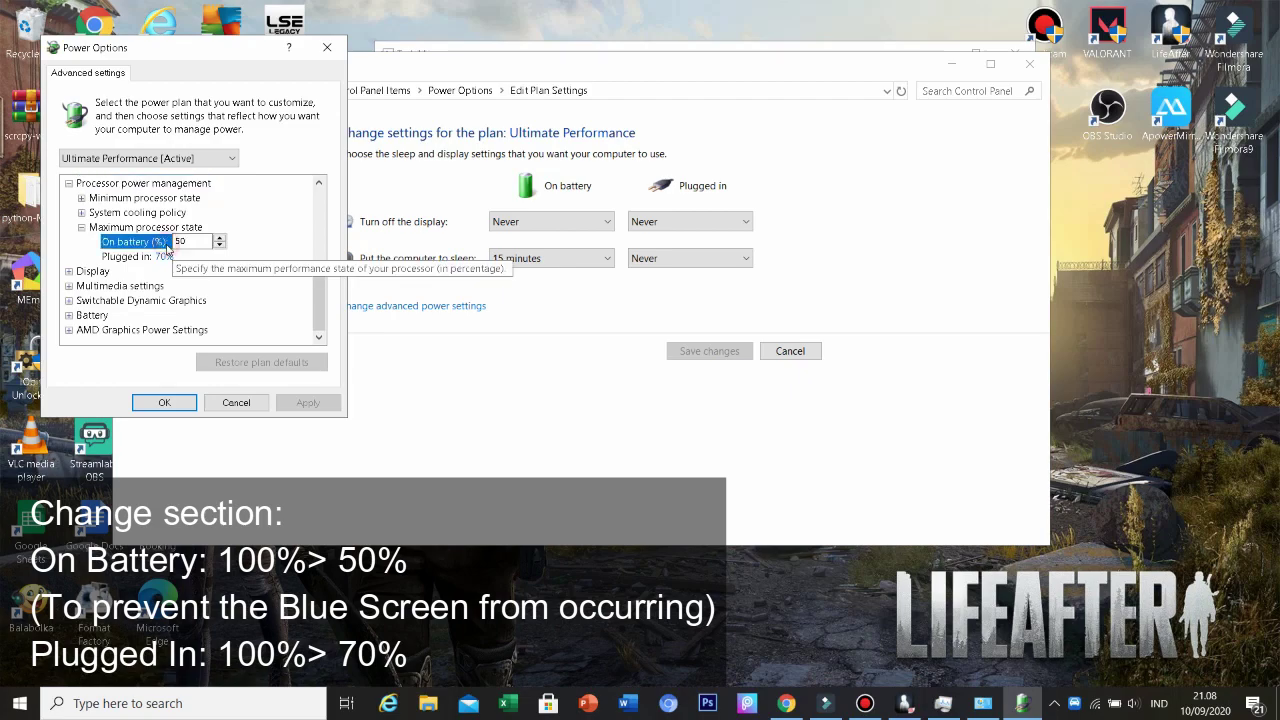
pyautogui.click(195, 243)
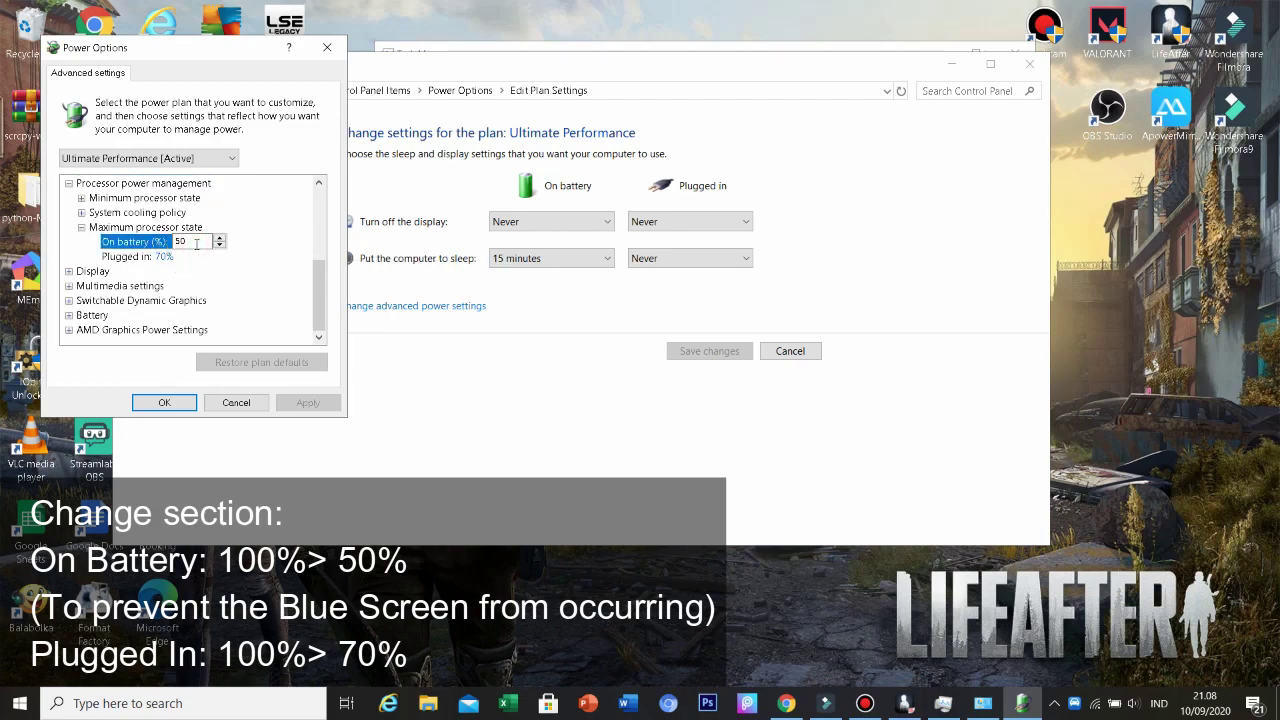
pyautogui.press('BackSpace')
pyautogui.press('BackSpace')
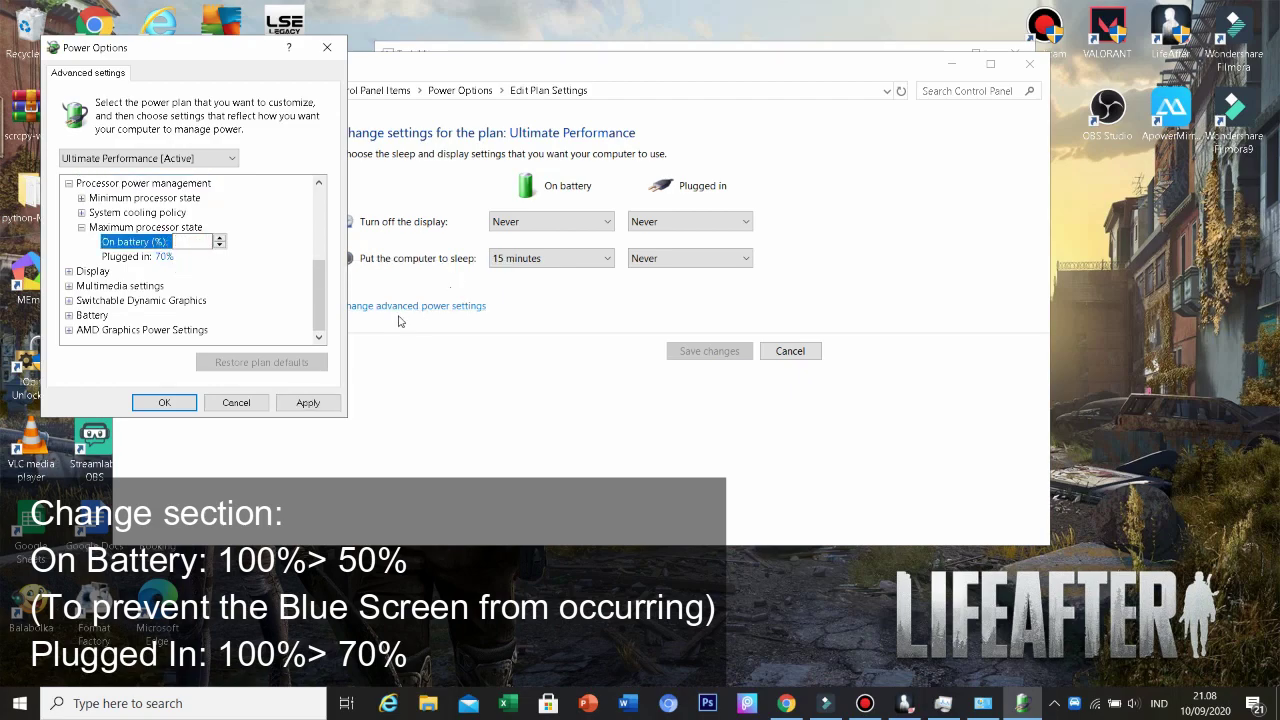
pyautogui.write('100')
pyautogui.press('BackSpace')
pyautogui.write('50')
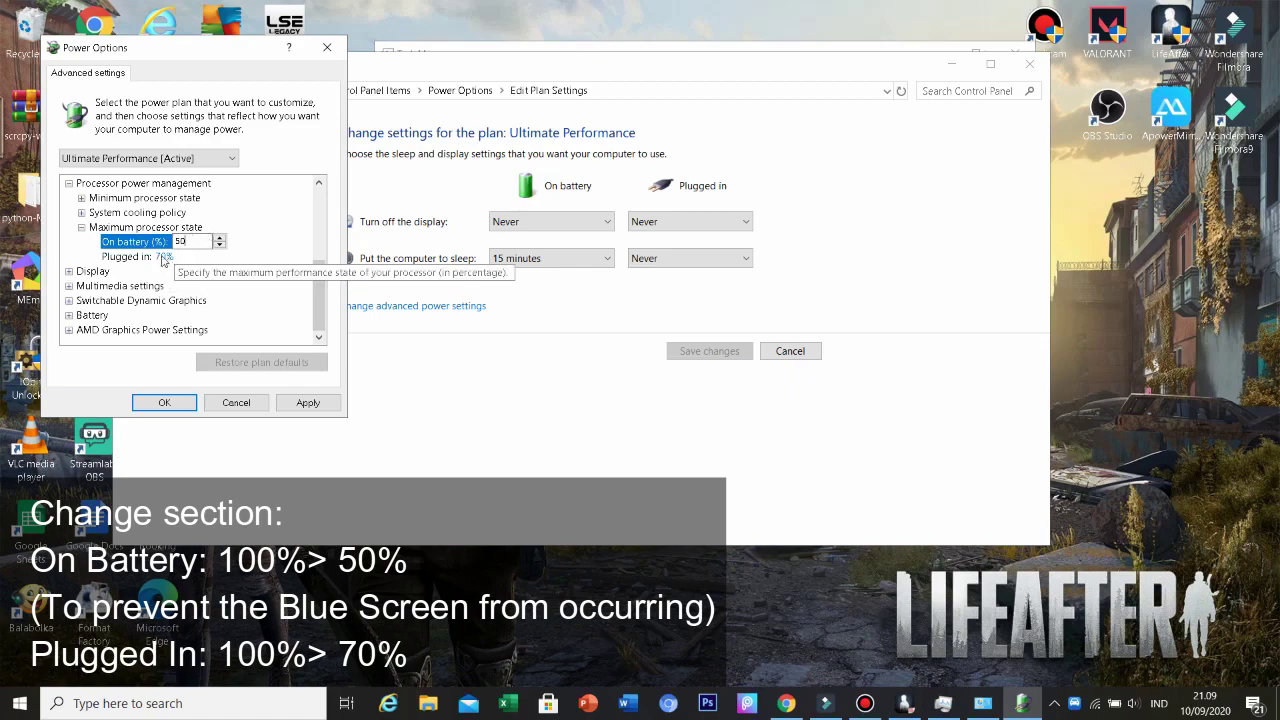
# - Set the plugged-in maximum processor state of the plan to 70%
pyautogui.click(158, 257)
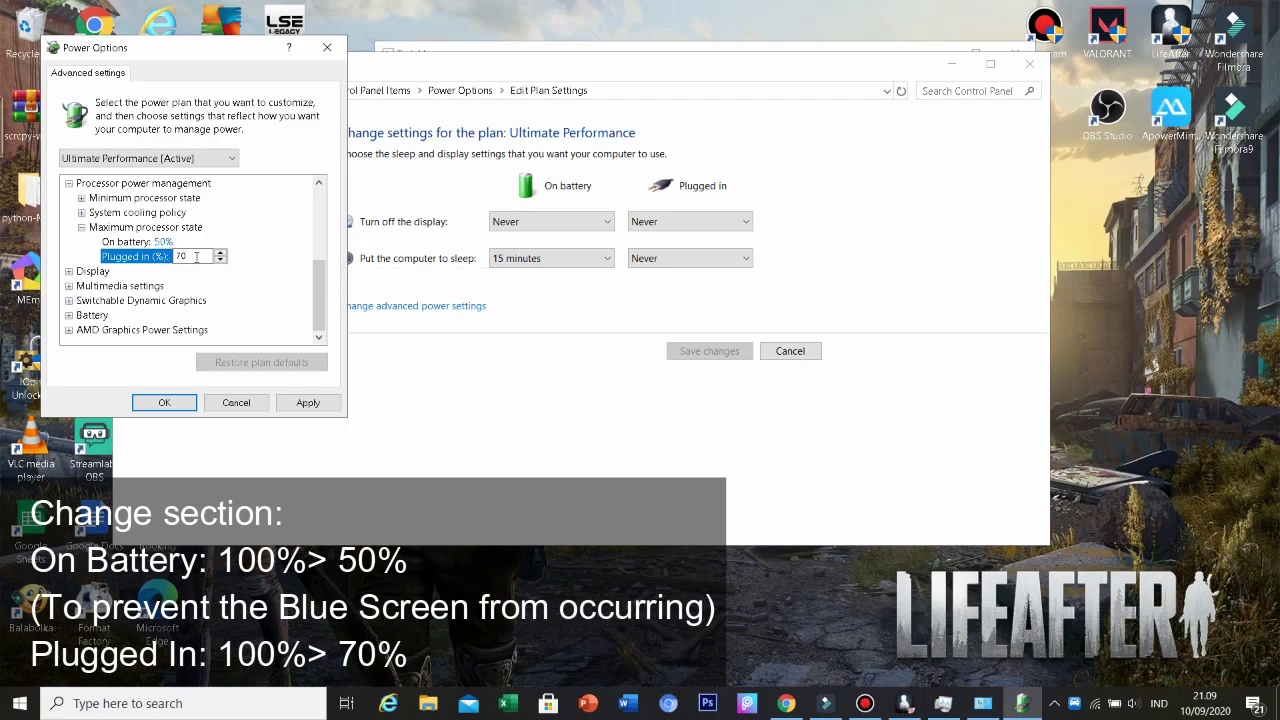
pyautogui.moveTo(197, 257); pyautogui.dragTo(177, 256)
pyautogui.write('70')
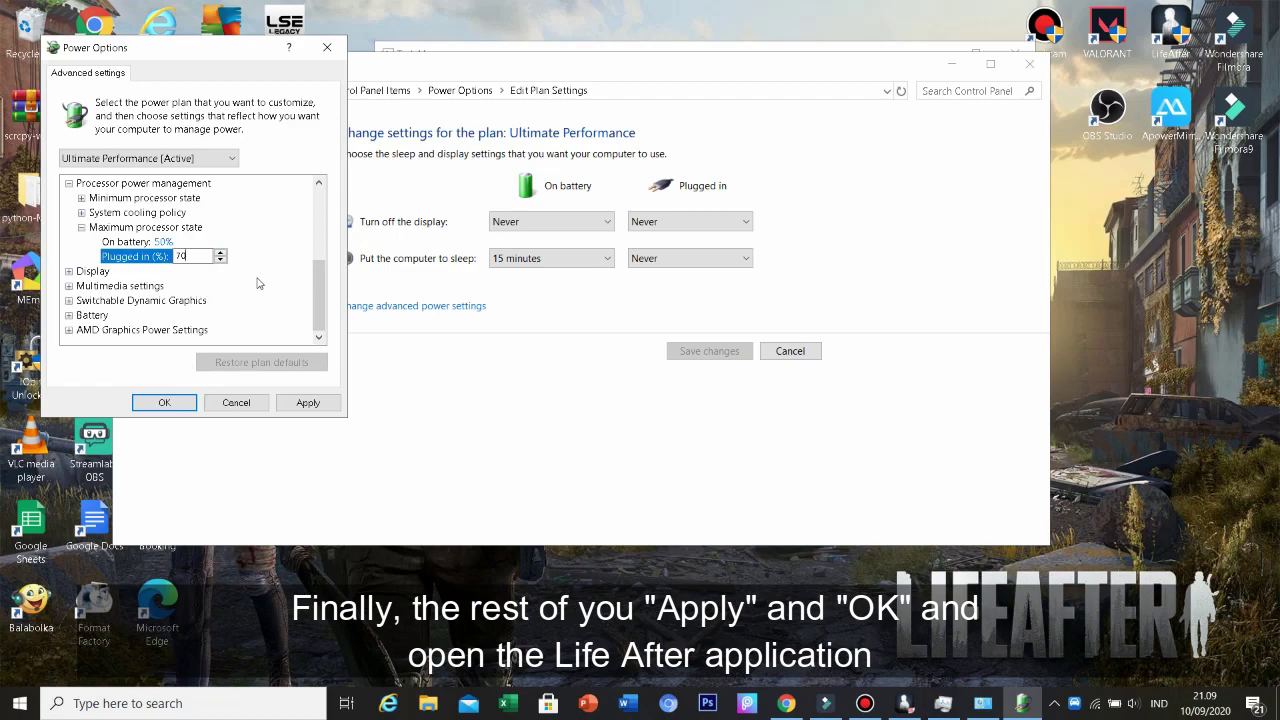
# - Apply and confirm the advanced power settings, and close the Edit Plan Settings window
pyautogui.click(308, 402)
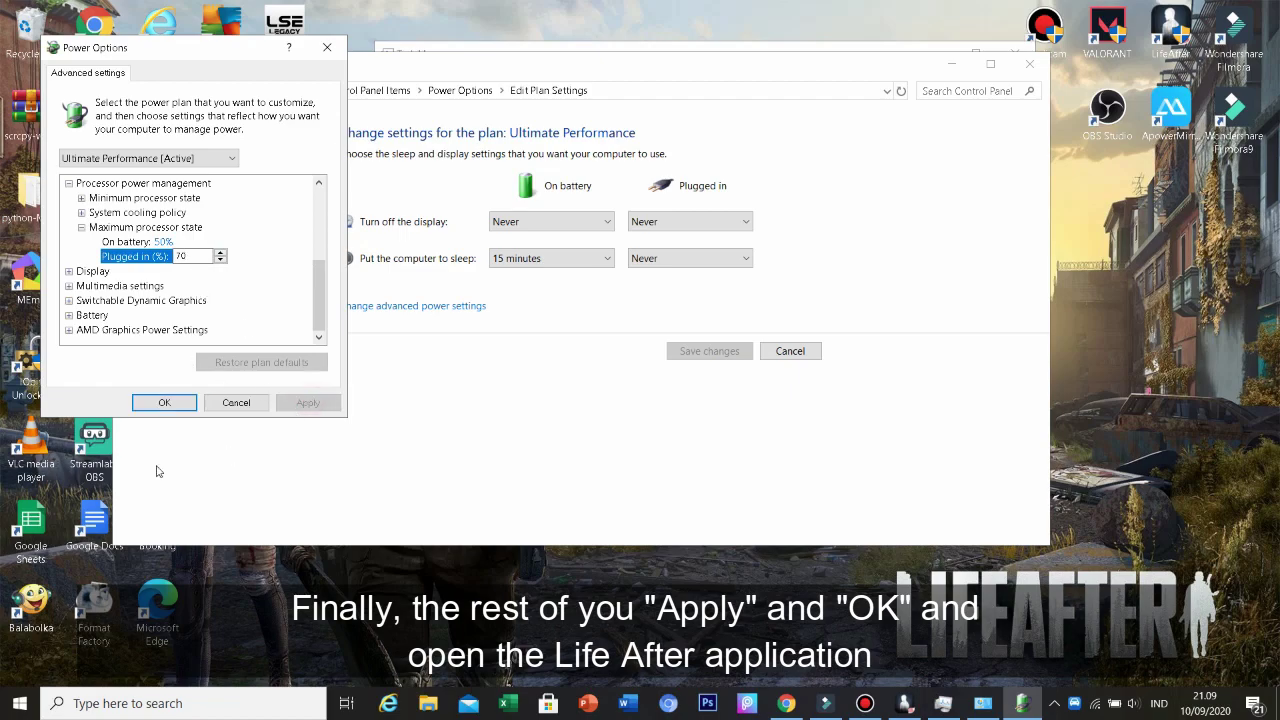
pyautogui.click(159, 406)
pyautogui.click(1029, 63)
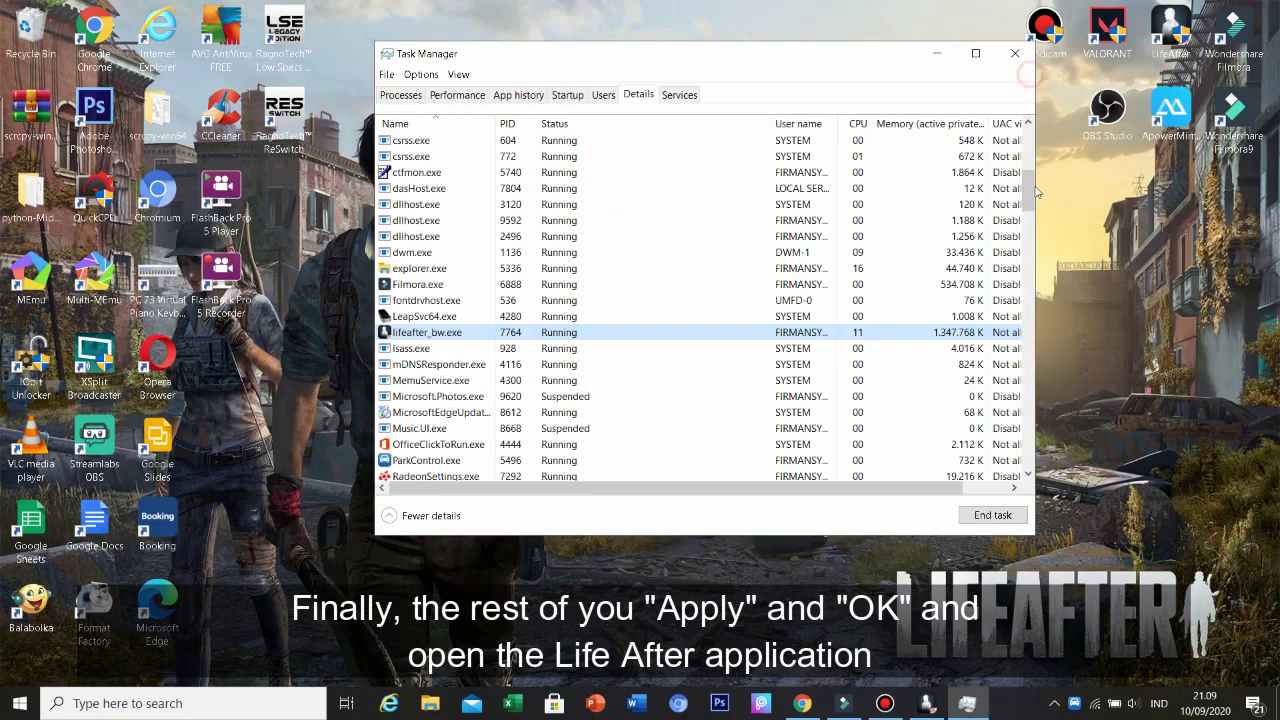
pyautogui.moveTo(930, 705)
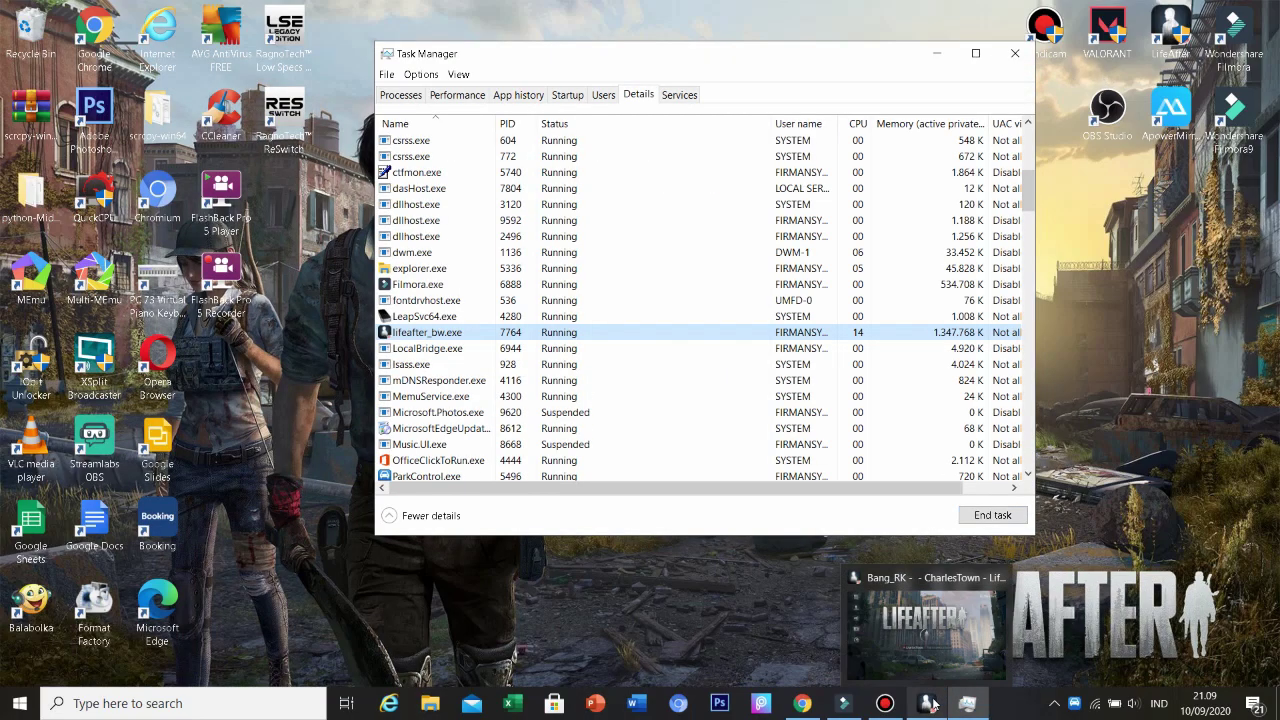